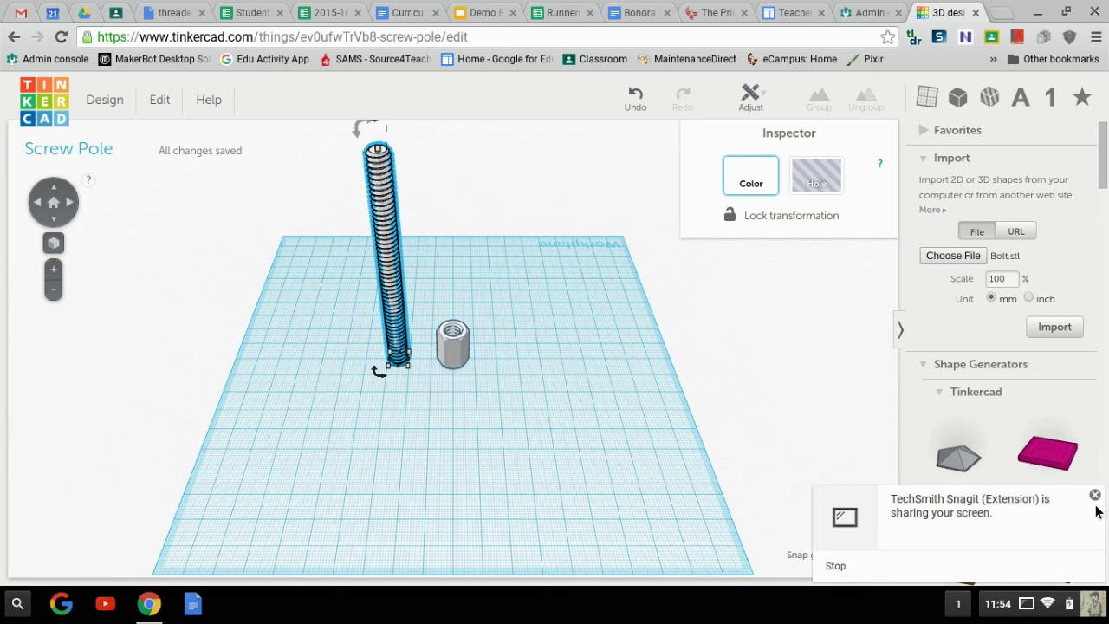
Place a cylinder in front of the threaded rod and stretch its height to 90 mm
{"action": "left_click", "coordinate": [1094, 496]}
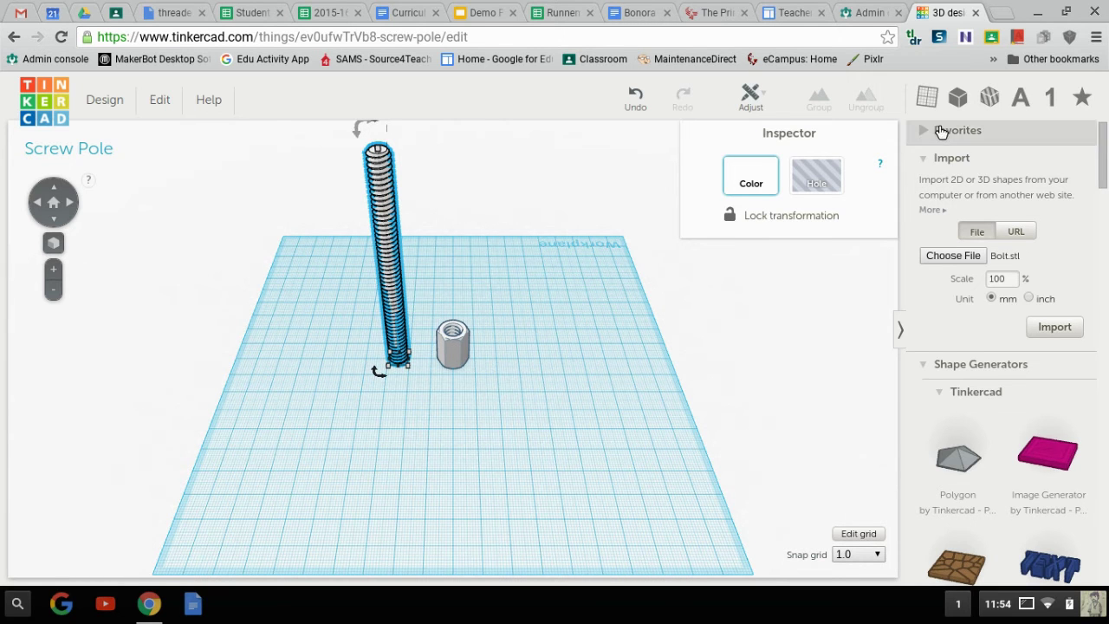
{"action": "left_click", "coordinate": [958, 98]}
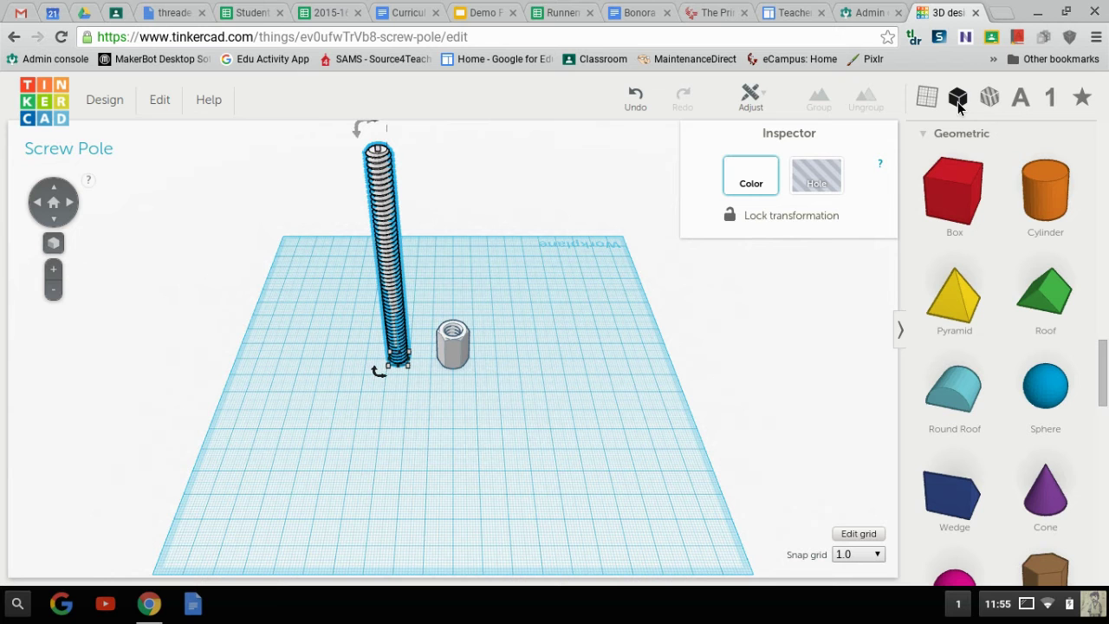
{"action": "left_click_drag", "start_coordinate": [1046, 194], "coordinate": [395, 445]}
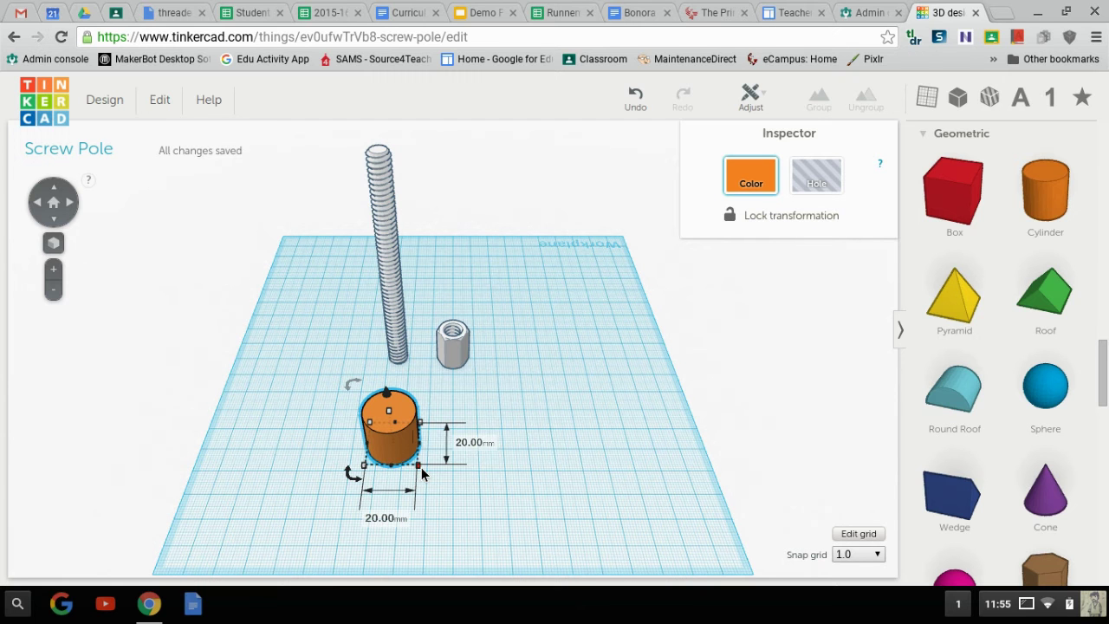
{"action": "left_click_drag", "start_coordinate": [390, 418], "coordinate": [369, 263]}
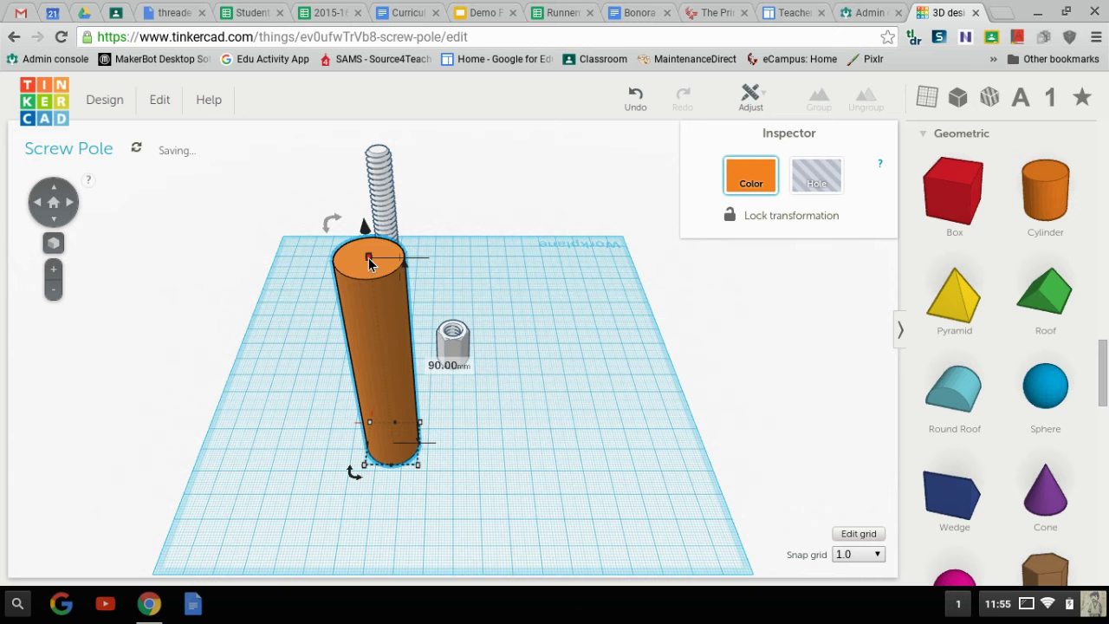
Move the cylinder back over the threaded rod and shorten it so the thread sticks out of its upper end
{"action": "key", "text": "Up"}
{"action": "key", "text": "Up"}
{"action": "key", "text": "Up"}
{"action": "key", "text": "Up"}
{"action": "key", "text": "Up"}
{"action": "key", "text": "Up"}
{"action": "key", "text": "Up"}
{"action": "key", "text": "Up"}
{"action": "key", "text": "Up"}
{"action": "key", "text": "Up"}
{"action": "key", "text": "Up"}
{"action": "key", "text": "Up"}
{"action": "key", "text": "Up"}
{"action": "key", "text": "Up"}
{"action": "key", "text": "Up"}
{"action": "key", "text": "Up"}
{"action": "key", "text": "Up"}
{"action": "key", "text": "Up"}
{"action": "key", "text": "Up"}
{"action": "key", "text": "Up"}
{"action": "key", "text": "Up"}
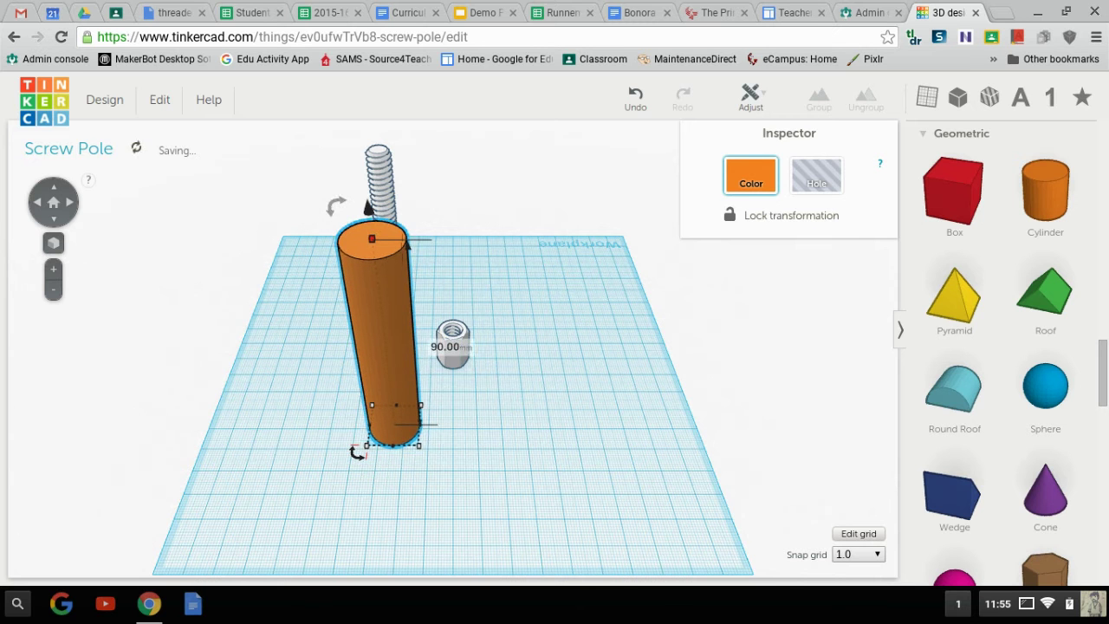
{"action": "key", "text": "ctrl+Up"}
{"action": "key", "text": "ctrl+Up"}
{"action": "key", "text": "ctrl+Up"}
{"action": "key", "text": "ctrl+Up"}
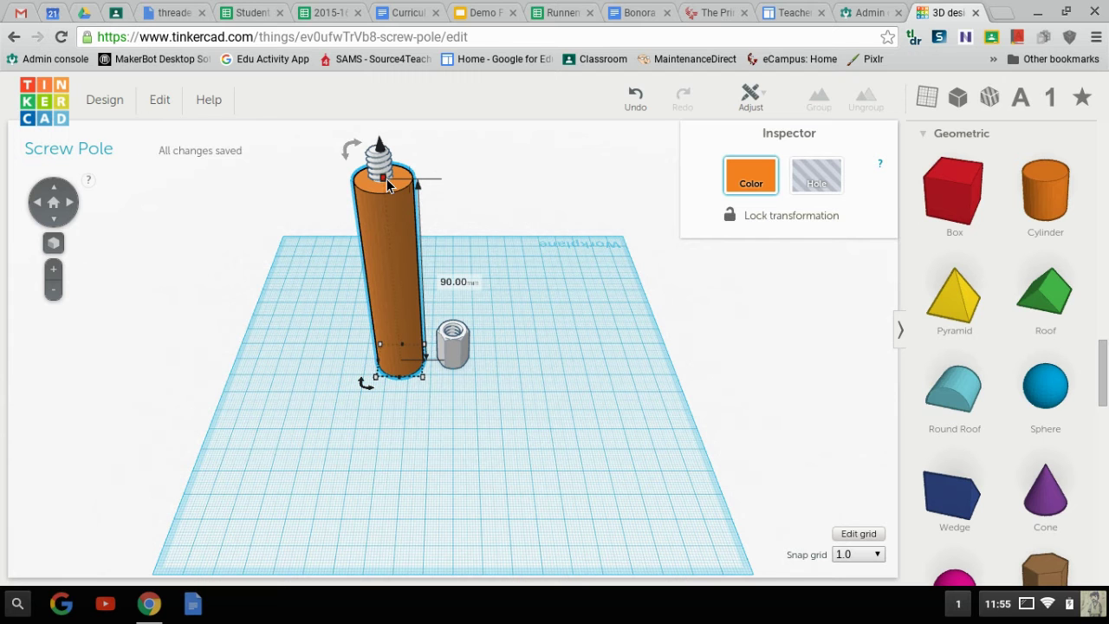
{"action": "left_click_drag", "start_coordinate": [386, 184], "coordinate": [384, 206]}
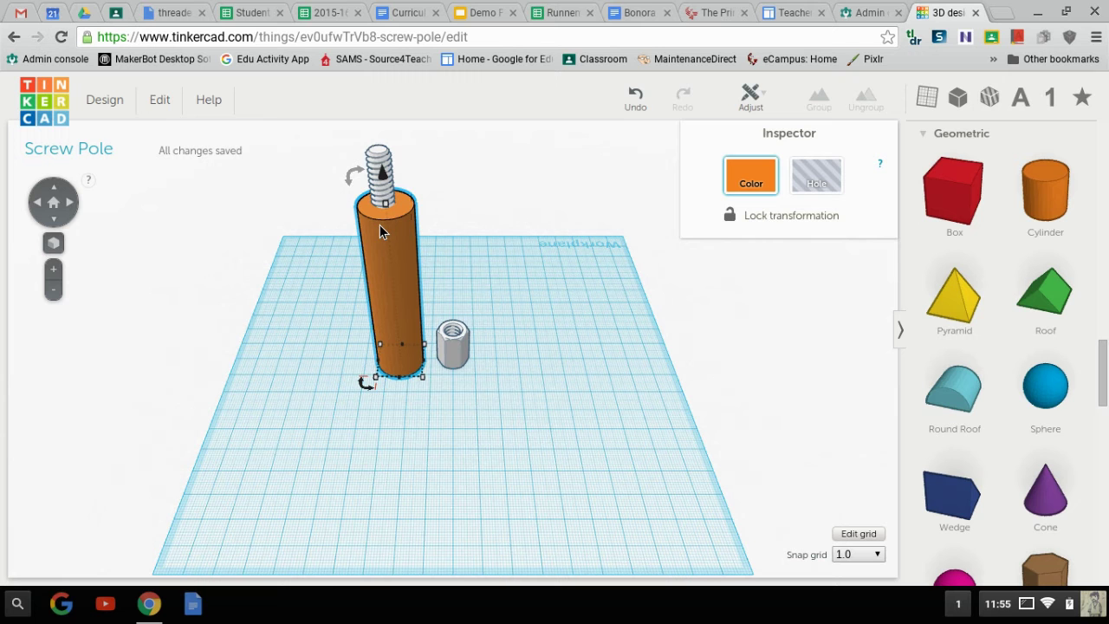
Align the cylinder and the threaded rod to their centers along both horizontal axes and vertically
{"action": "left_click", "coordinate": [377, 171], "text": "shift"}
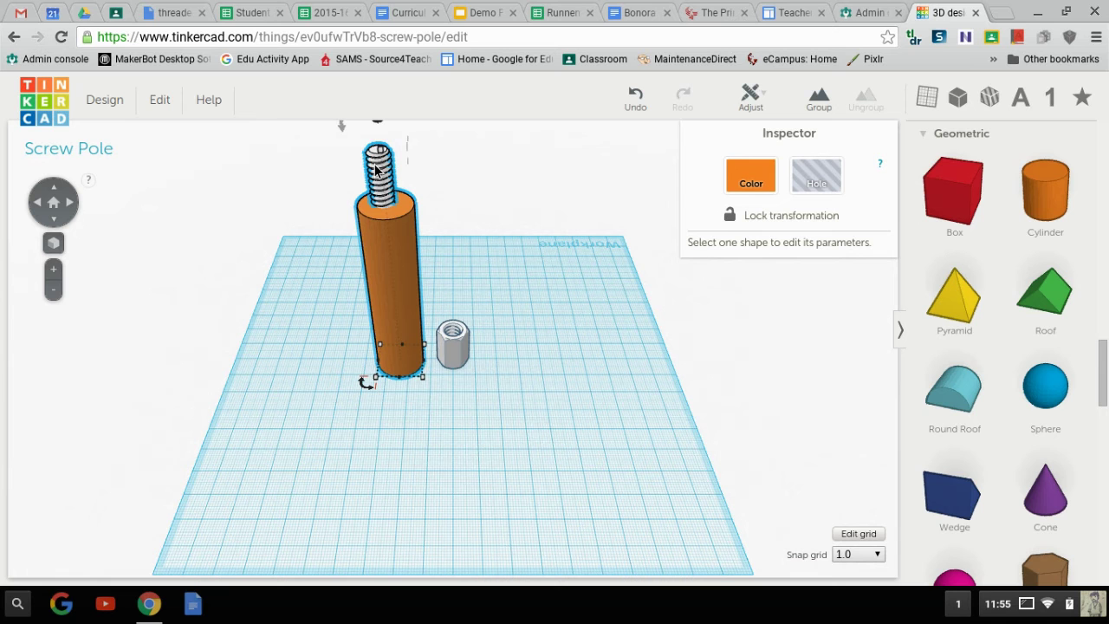
{"action": "left_click", "coordinate": [767, 106]}
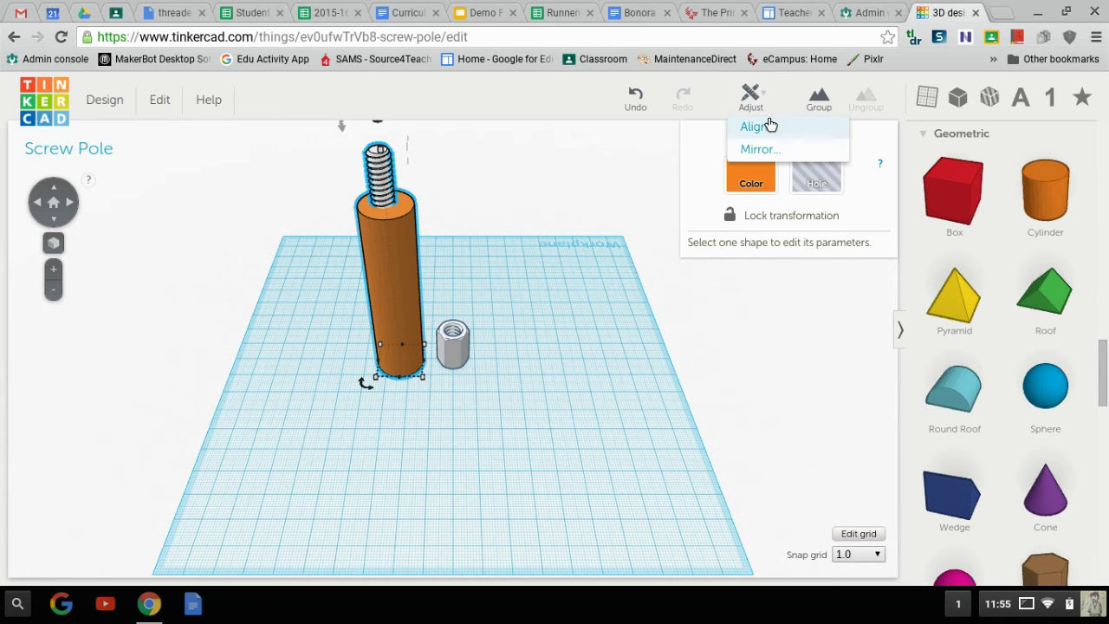
{"action": "left_click", "coordinate": [769, 126]}
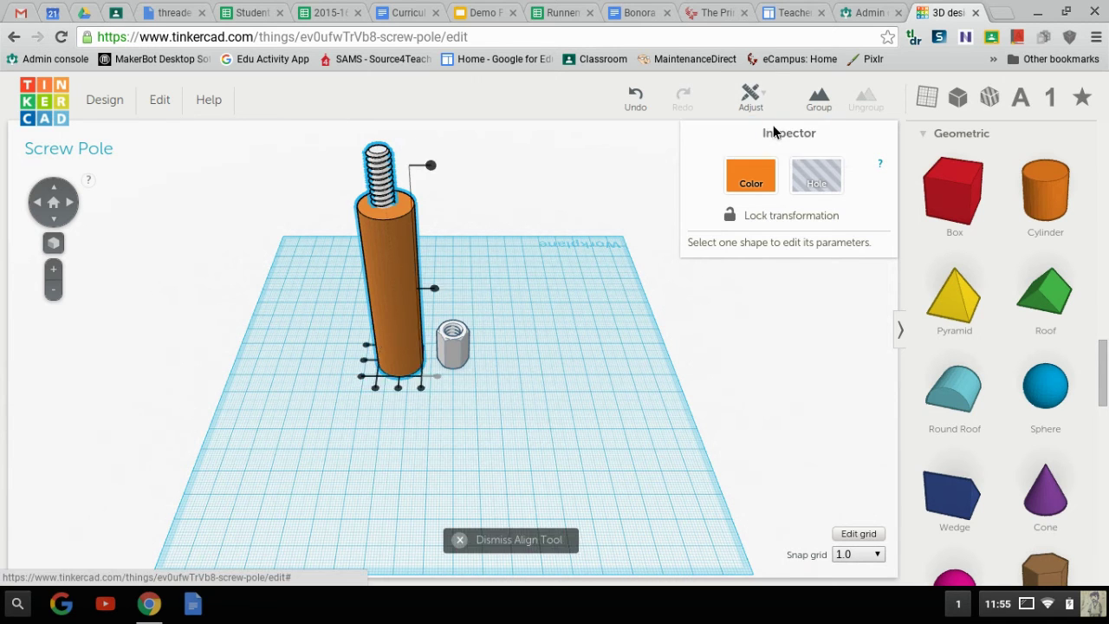
{"action": "left_click", "coordinate": [364, 367]}
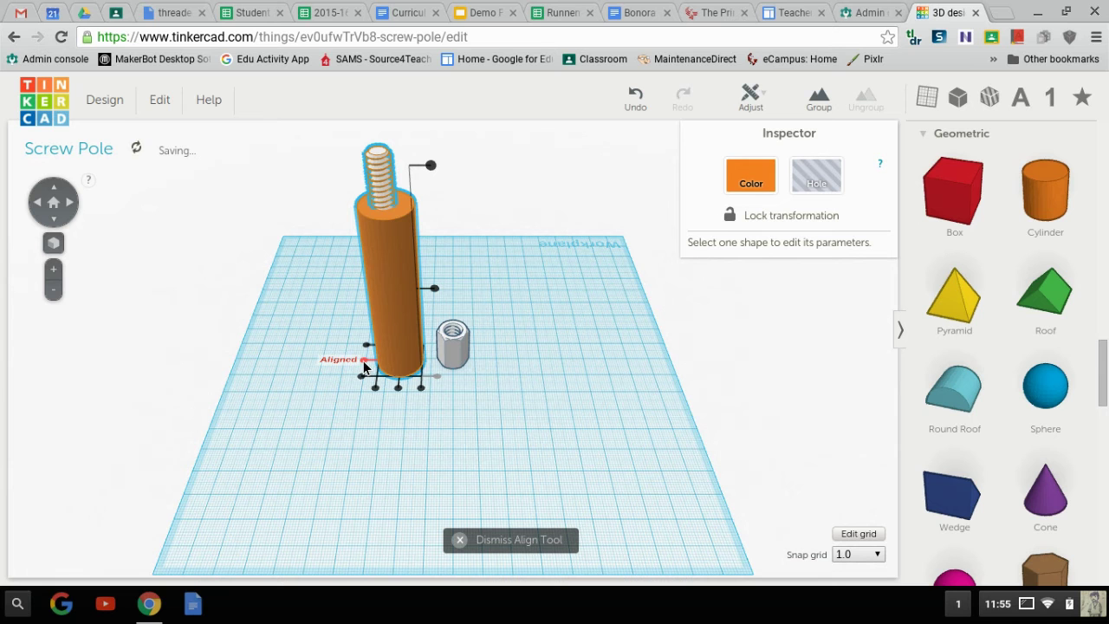
{"action": "left_click", "coordinate": [398, 389]}
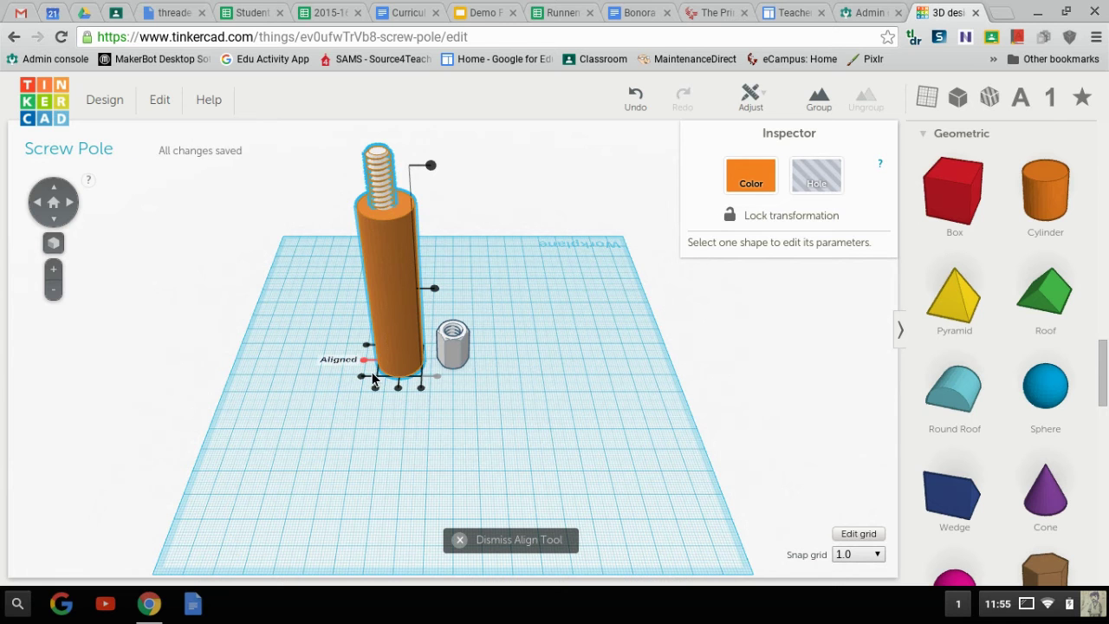
{"action": "left_click", "coordinate": [399, 392]}
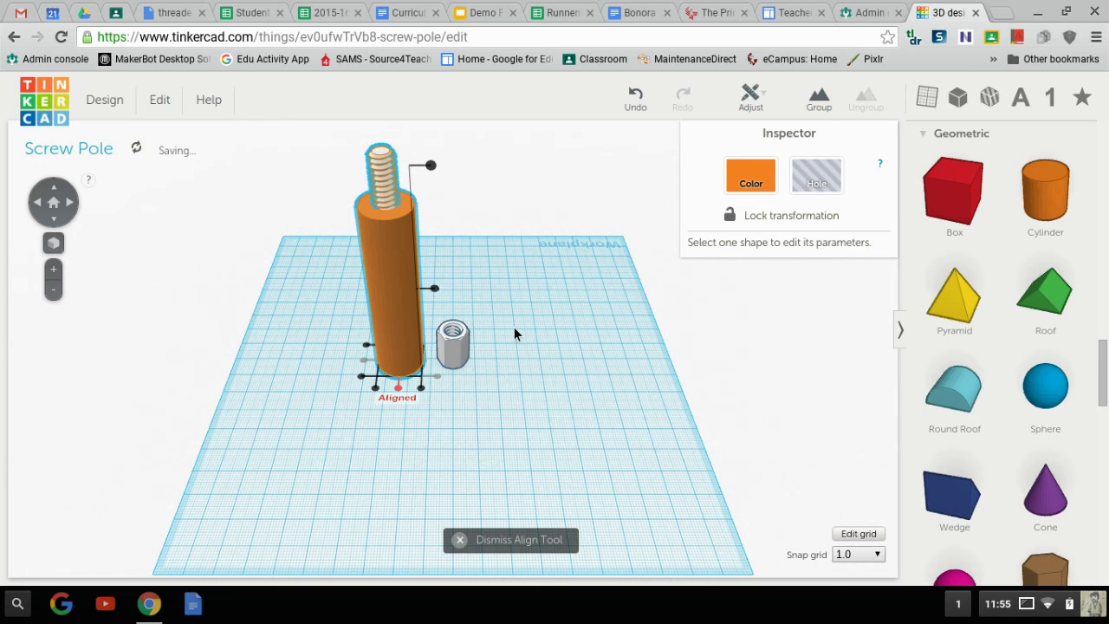
{"action": "left_click", "coordinate": [438, 294]}
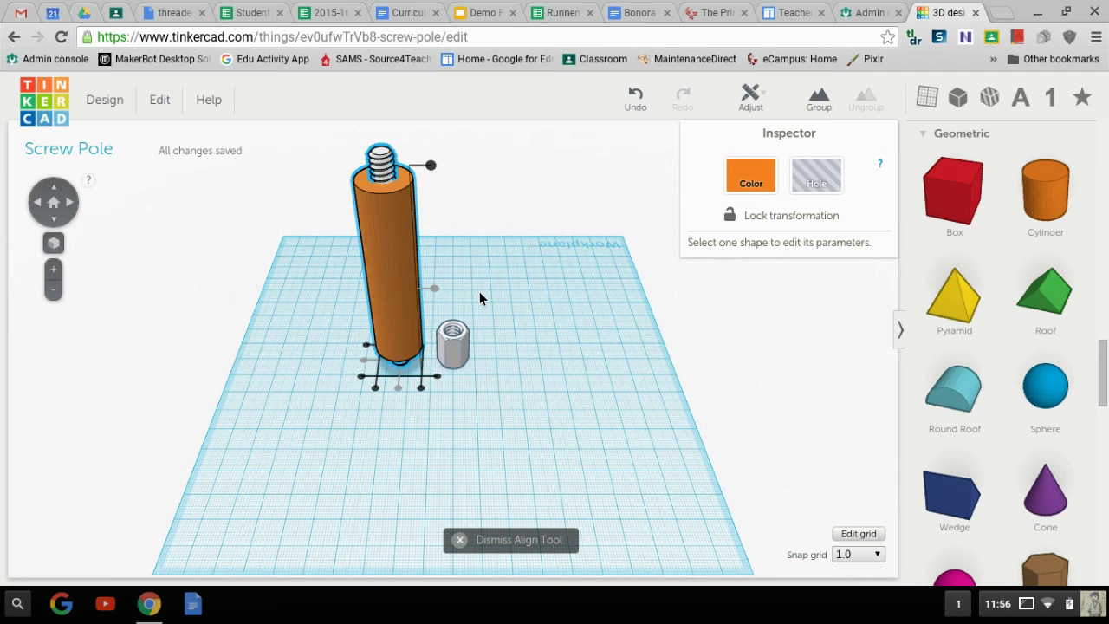
{"action": "left_click", "coordinate": [55, 226]}
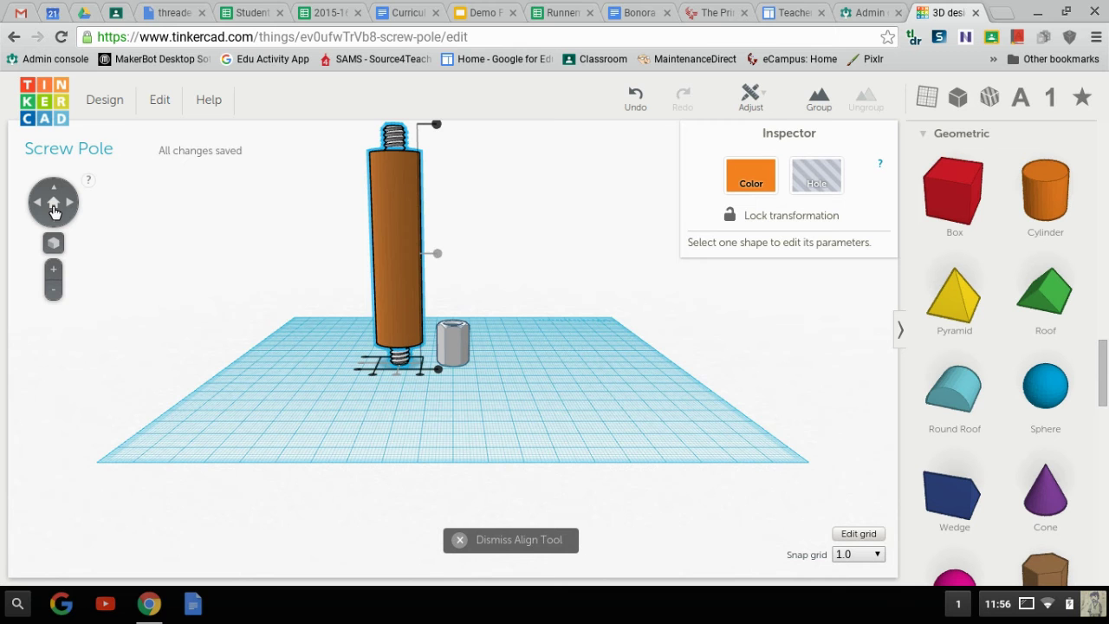
{"action": "left_click", "coordinate": [61, 191]}
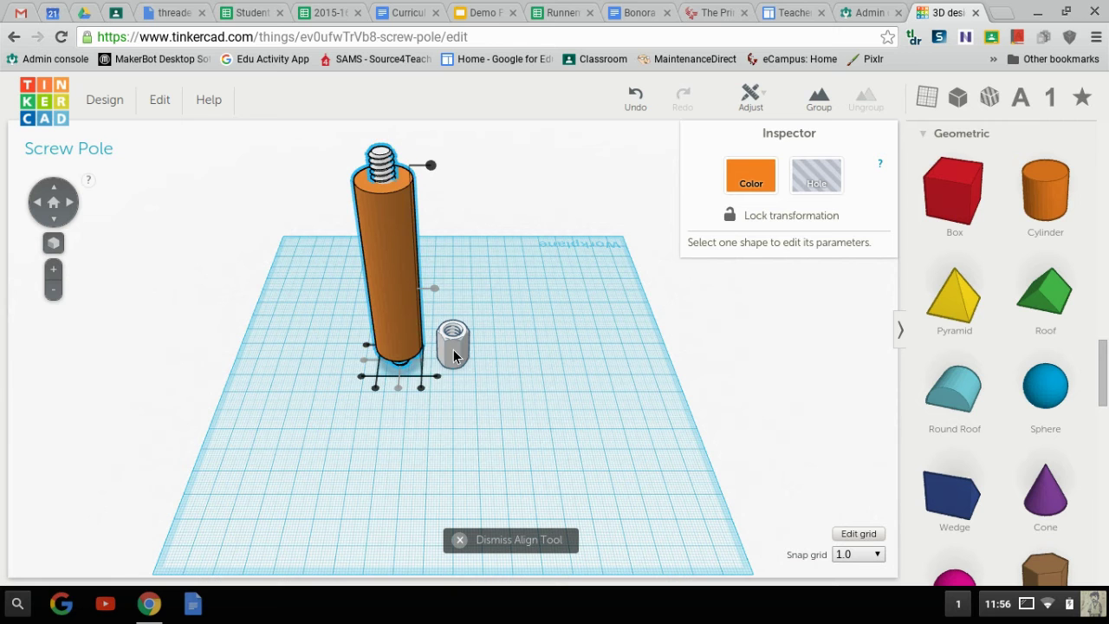
{"action": "left_click", "coordinate": [424, 355]}
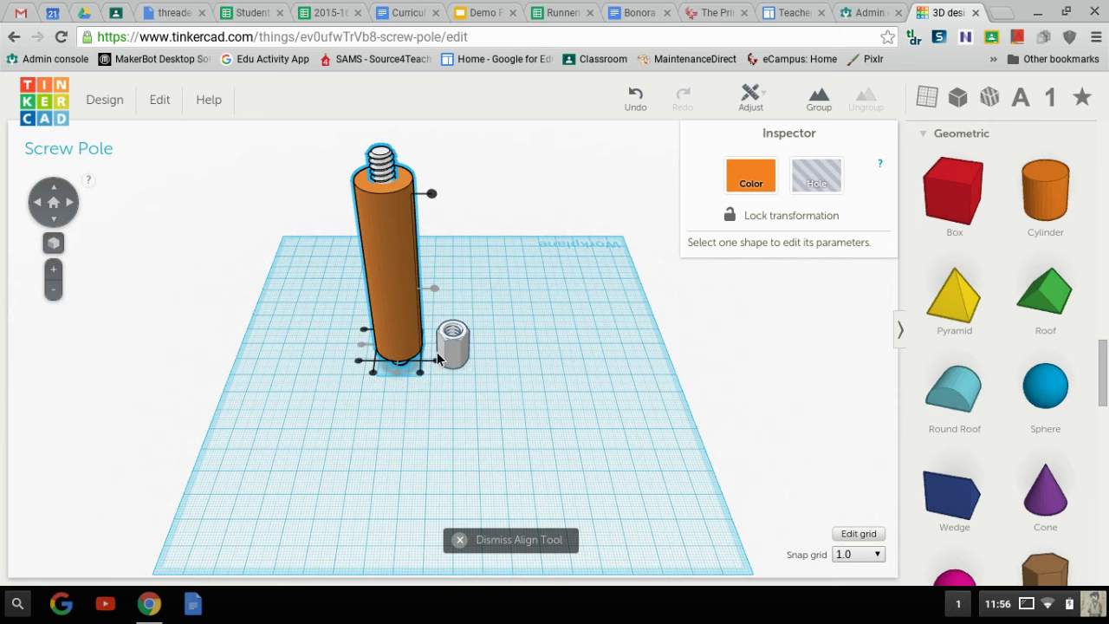
{"action": "left_click", "coordinate": [512, 412]}
Move the hex nut to a free spot on the workplane in front of the orange pole
{"action": "left_click_drag", "start_coordinate": [453, 347], "coordinate": [396, 339]}
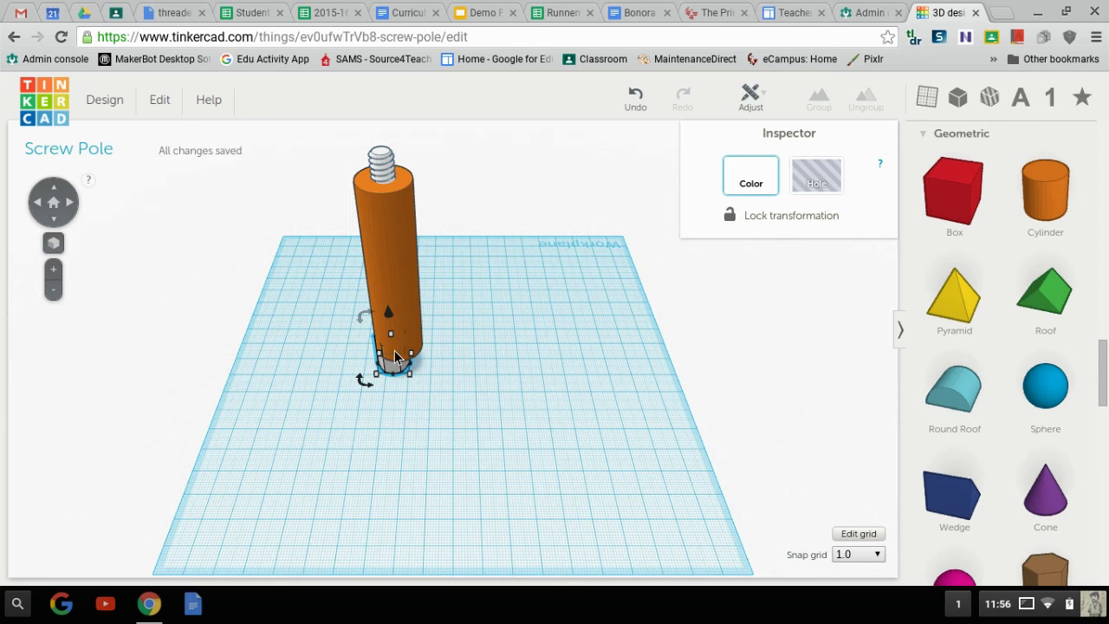
{"action": "key", "text": "Down"}
{"action": "key", "text": "Down"}
{"action": "key", "text": "Down"}
{"action": "key", "text": "Down"}
{"action": "key", "text": "Down"}
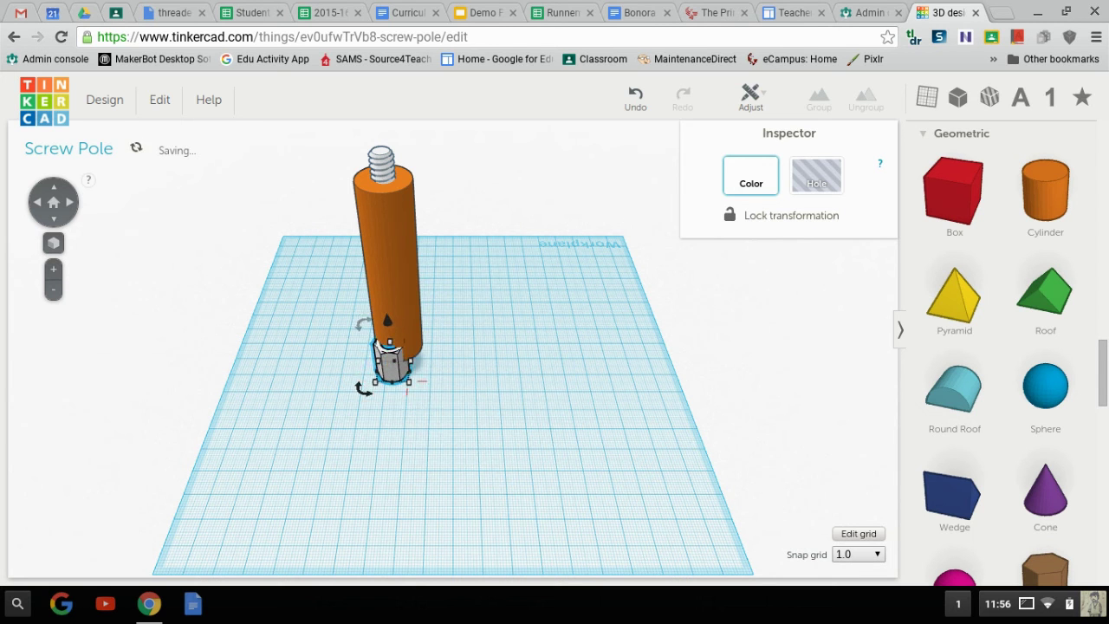
{"action": "key", "text": "Down"}
{"action": "key", "text": "Down"}
{"action": "key", "text": "Down"}
{"action": "key", "text": "Down"}
{"action": "key", "text": "Down"}
{"action": "key", "text": "Down"}
{"action": "key", "text": "Down"}
{"action": "key", "text": "Down"}
{"action": "key", "text": "Down"}
{"action": "key", "text": "Down"}
{"action": "key", "text": "Down"}
{"action": "key", "text": "Down"}
{"action": "key", "text": "Down"}
{"action": "key", "text": "Down"}
{"action": "key", "text": "Down"}
{"action": "key", "text": "Down"}
{"action": "key", "text": "Down"}
{"action": "key", "text": "Down"}
{"action": "key", "text": "Down"}
{"action": "key", "text": "Down"}
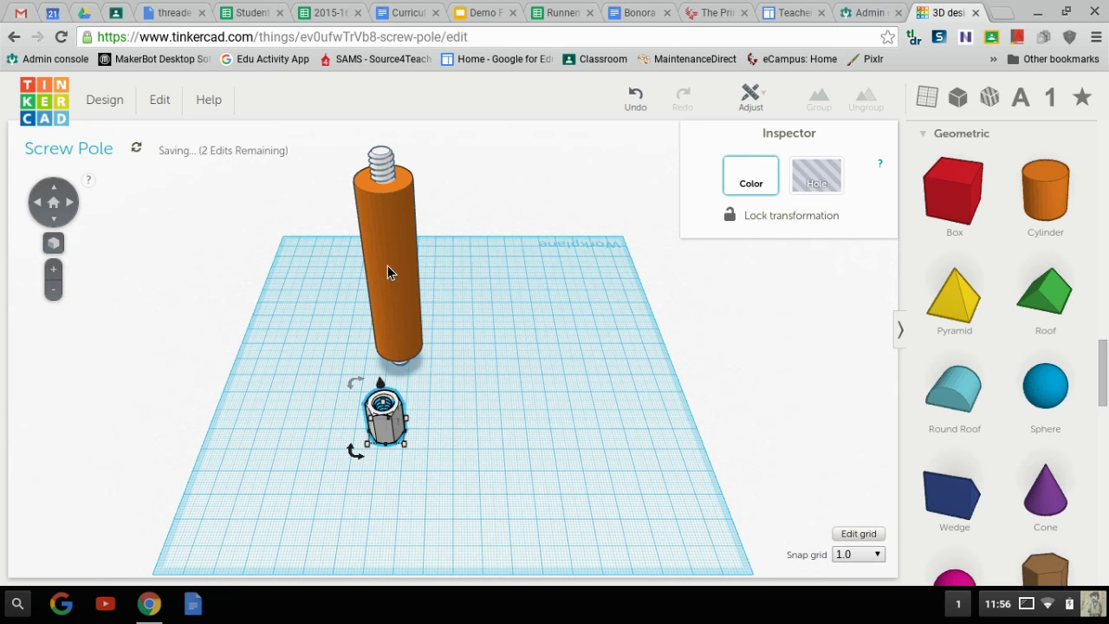
Duplicate the orange cylinder without the rod and shift the copy to the right of the original pole
{"action": "left_click", "coordinate": [390, 268]}
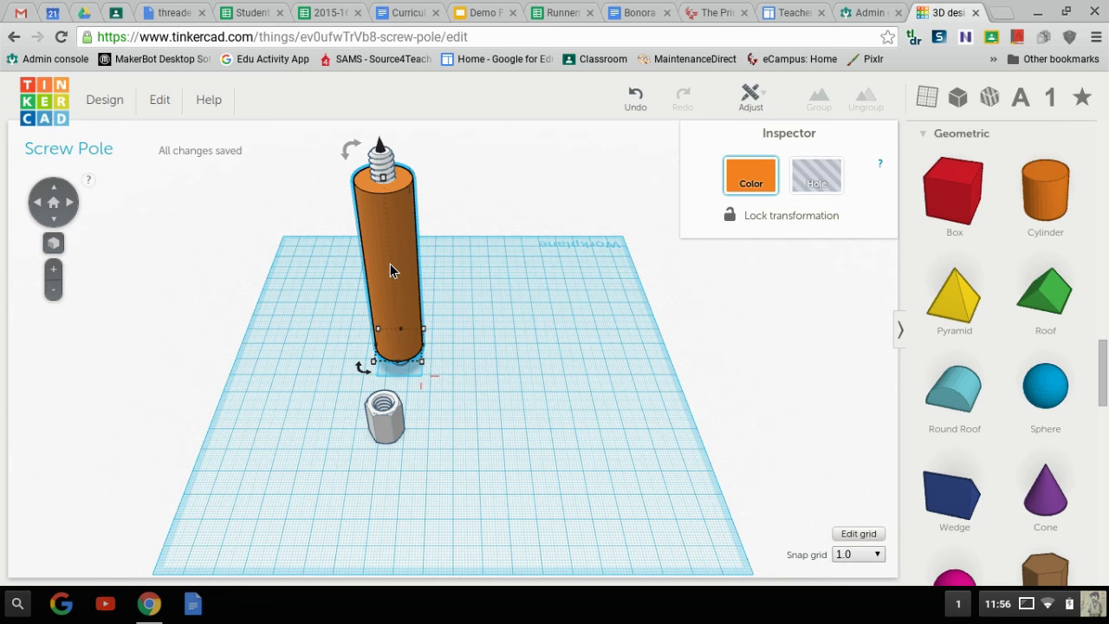
{"action": "key", "text": "ctrl+v"}
{"action": "key", "text": "Right"}
{"action": "key", "text": "Right"}
{"action": "key", "text": "Right"}
{"action": "key", "text": "Right"}
{"action": "key", "text": "Right"}
{"action": "key", "text": "Right"}
{"action": "key", "text": "Right"}
{"action": "key", "text": "Right"}
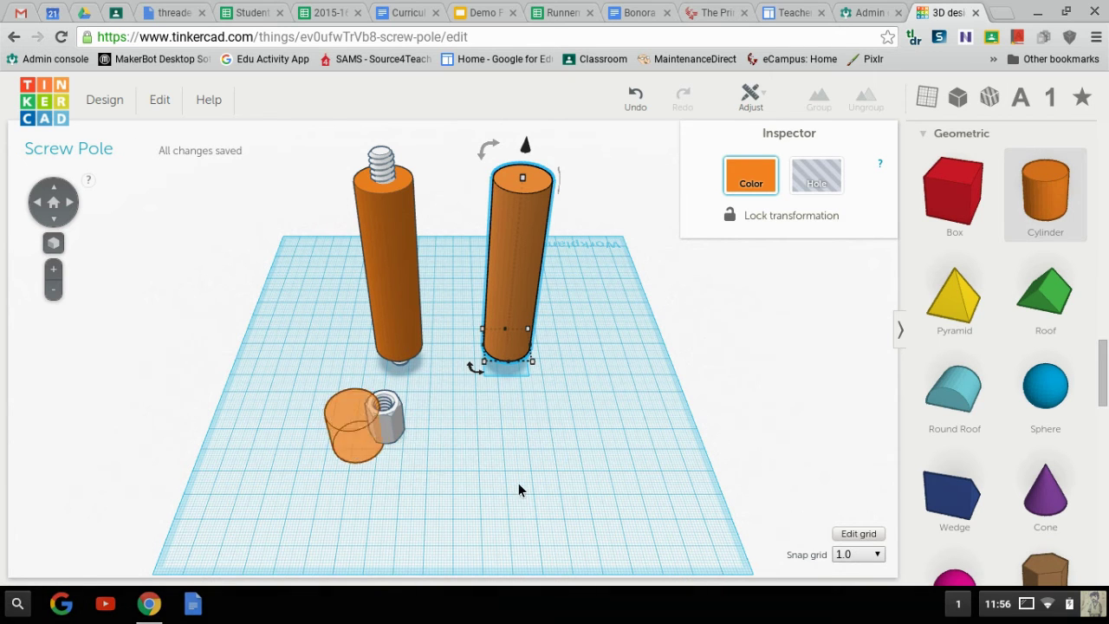
Place another cylinder to the right of the hex nut and resize its base to 12 x 12 mm
{"action": "left_click", "coordinate": [615, 451]}
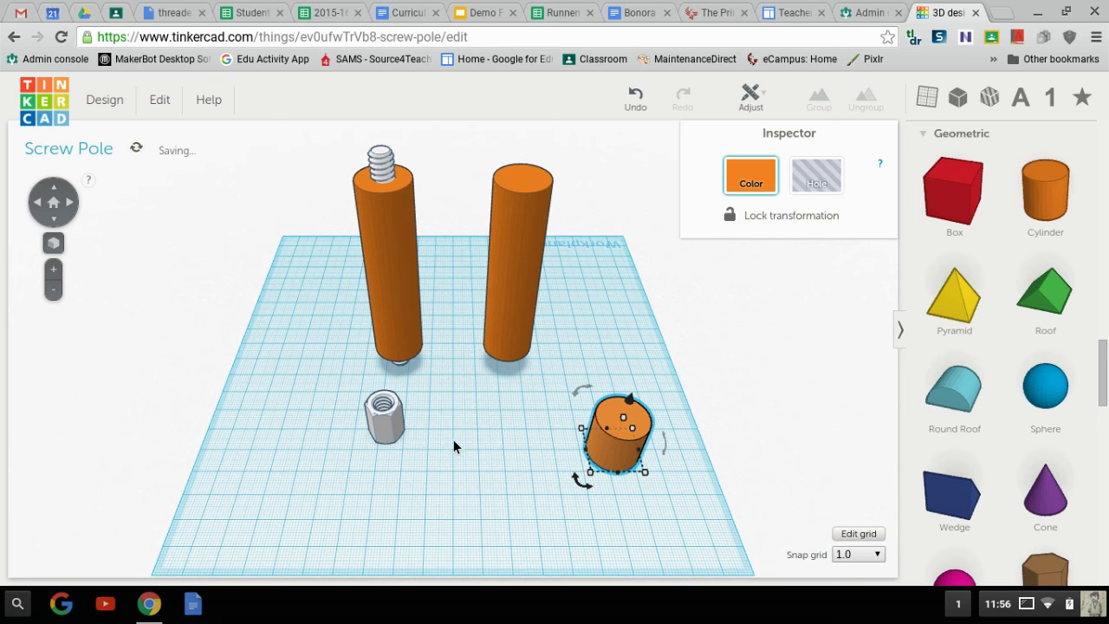
{"action": "left_click", "coordinate": [398, 429]}
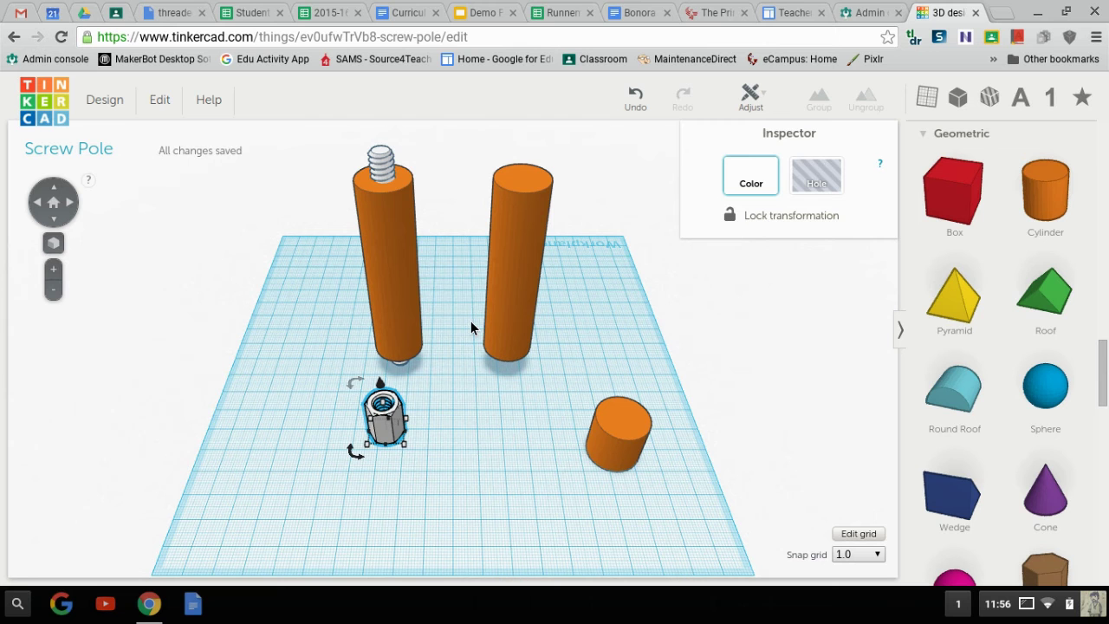
{"action": "left_click", "coordinate": [625, 455]}
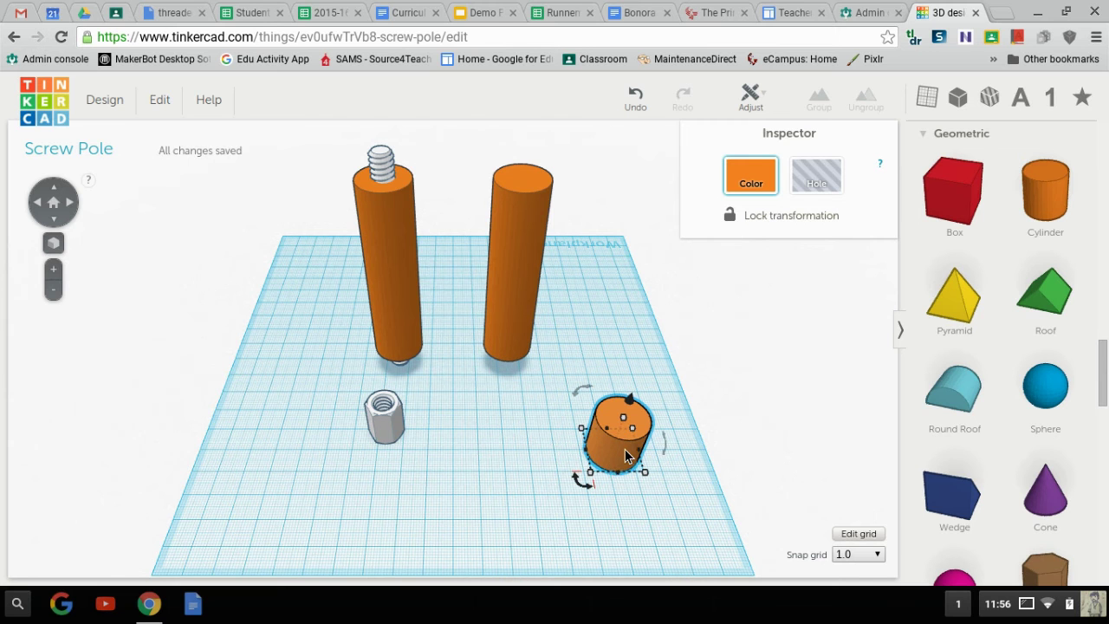
{"action": "left_click_drag", "start_coordinate": [594, 478], "coordinate": [611, 465]}
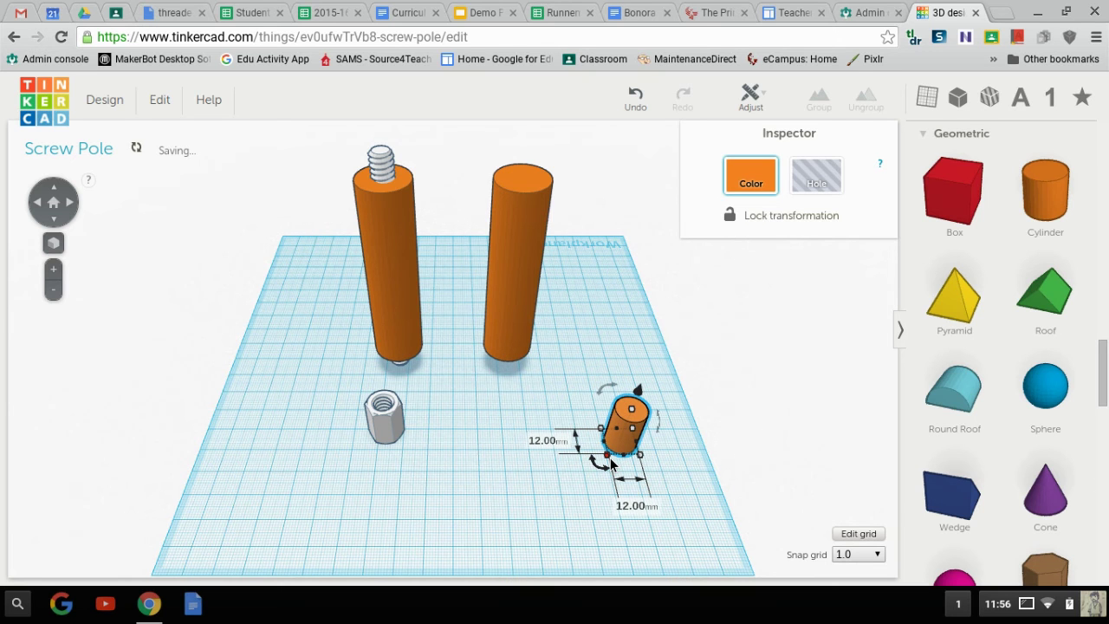
Move the 12 mm cylinder inside the copied pole and raise it to the pole's upper end
{"action": "key", "text": "Up"}
{"action": "key", "text": "Up"}
{"action": "key", "text": "Up"}
{"action": "key", "text": "Up"}
{"action": "key", "text": "Up"}
{"action": "key", "text": "Up"}
{"action": "key", "text": "Up"}
{"action": "key", "text": "Up"}
{"action": "key", "text": "Up"}
{"action": "key", "text": "Up"}
{"action": "key", "text": "Up"}
{"action": "key", "text": "Up"}
{"action": "key", "text": "Up"}
{"action": "key", "text": "Up"}
{"action": "key", "text": "Up"}
{"action": "key", "text": "Up"}
{"action": "key", "text": "Up"}
{"action": "key", "text": "Up"}
{"action": "key", "text": "Up"}
{"action": "key", "text": "Up"}
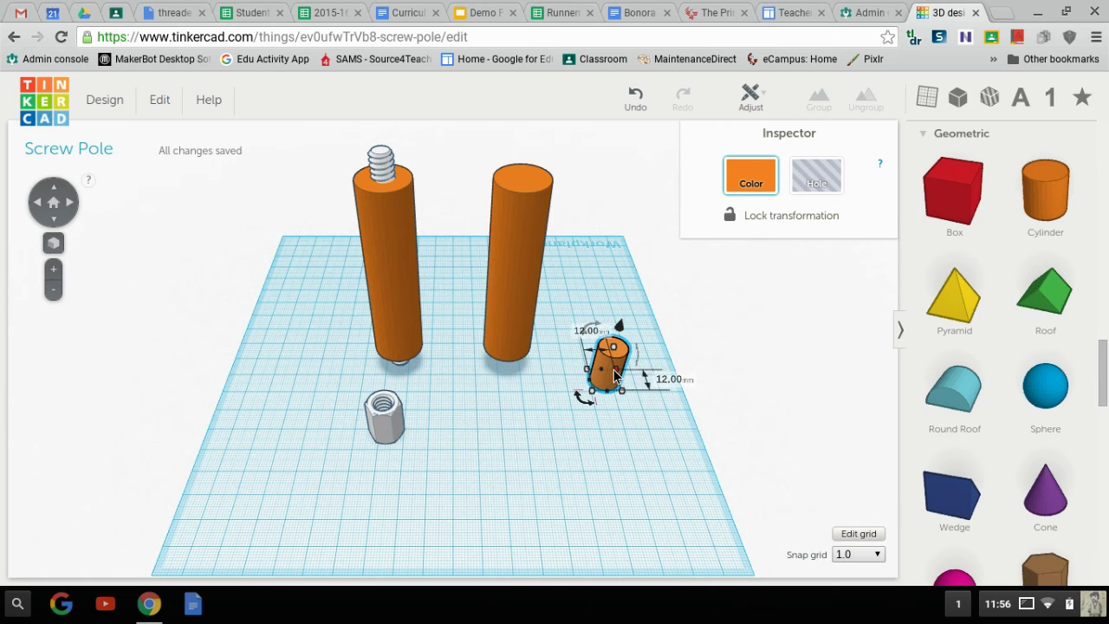
{"action": "left_click_drag", "start_coordinate": [613, 369], "coordinate": [517, 334]}
{"action": "key", "text": "ctrl+z"}
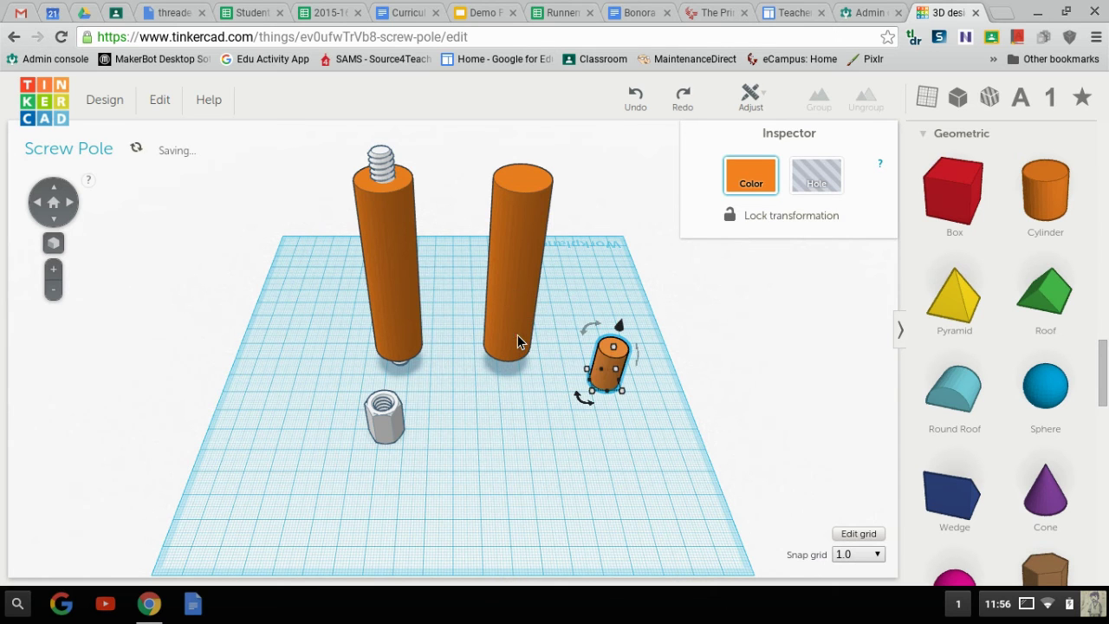
{"action": "left_click_drag", "start_coordinate": [593, 365], "coordinate": [508, 353]}
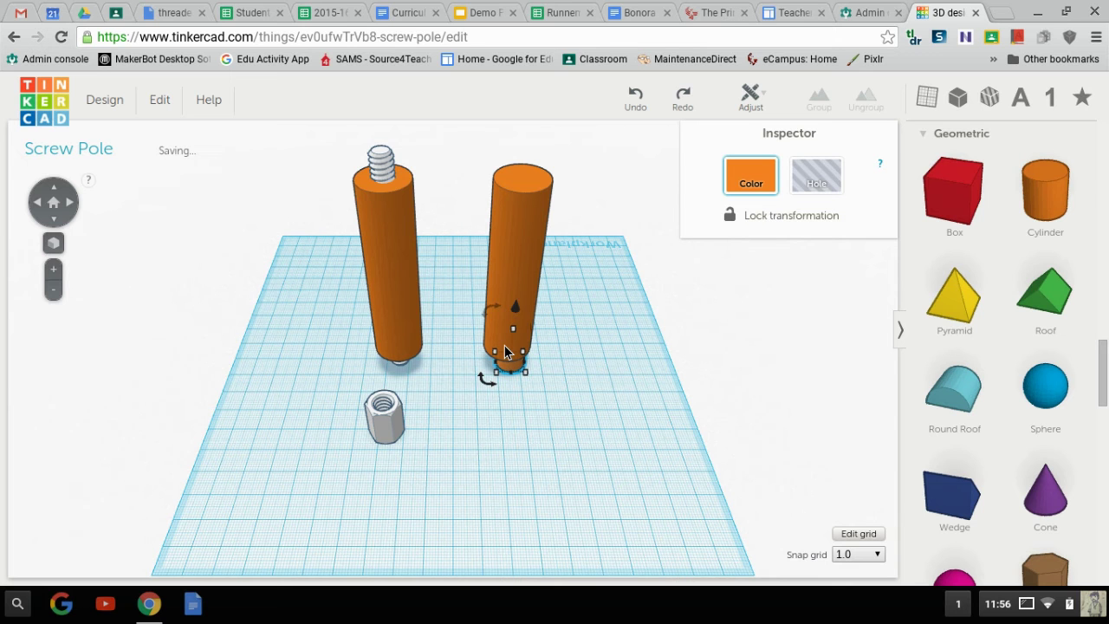
{"action": "left_click_drag", "start_coordinate": [518, 312], "coordinate": [531, 150]}
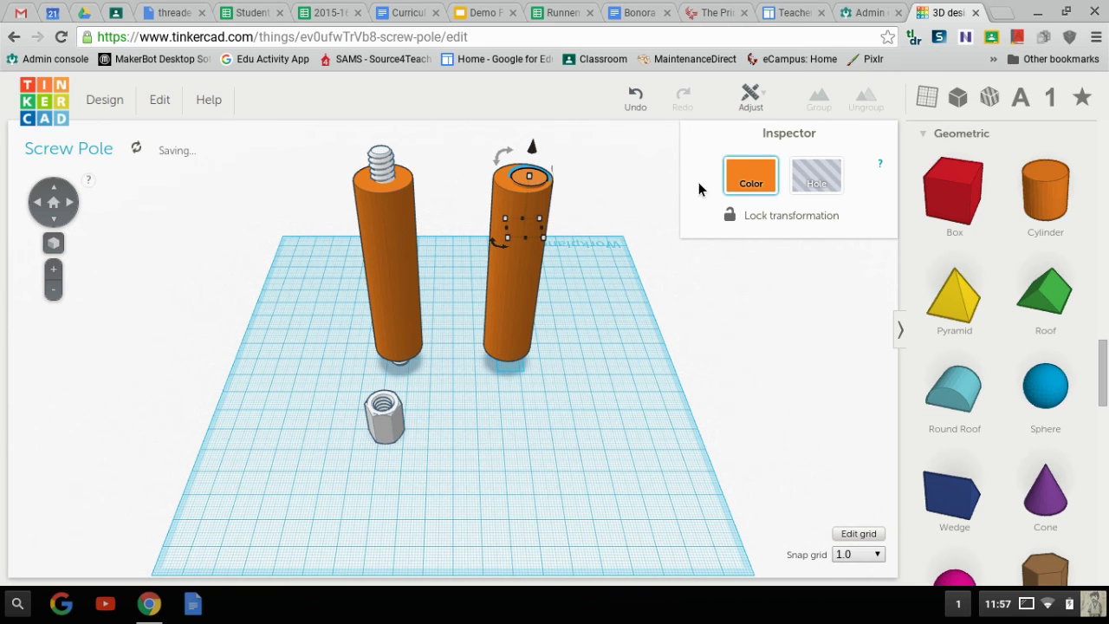
Center the 12 mm cylinder horizontally within the copied pole using the Align tool
{"action": "left_click", "coordinate": [525, 270], "text": "shift"}
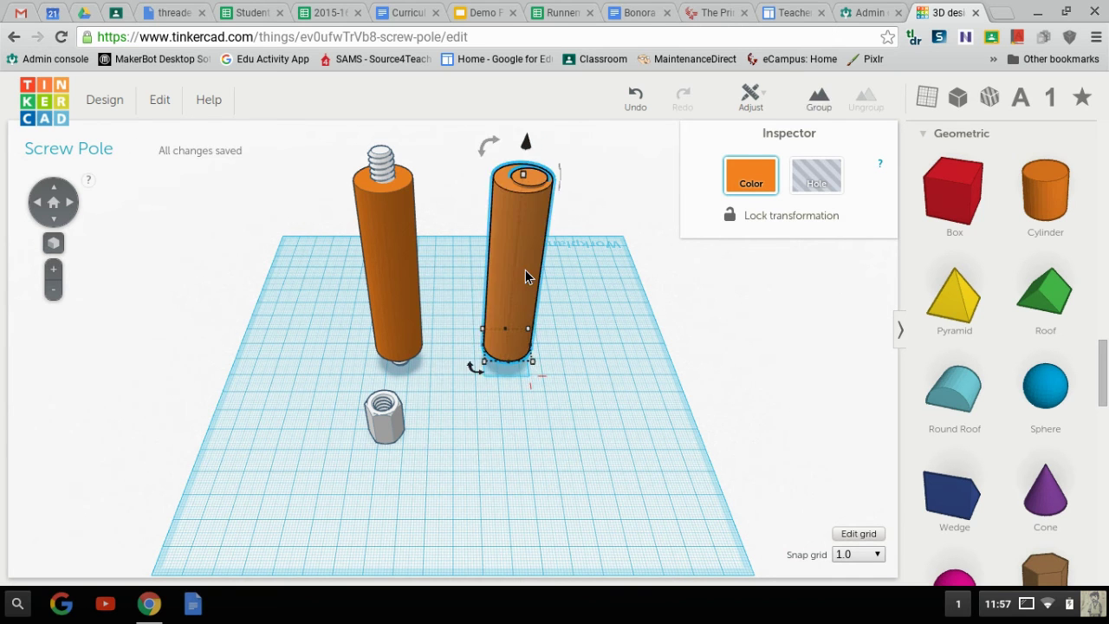
{"action": "left_click", "coordinate": [752, 104]}
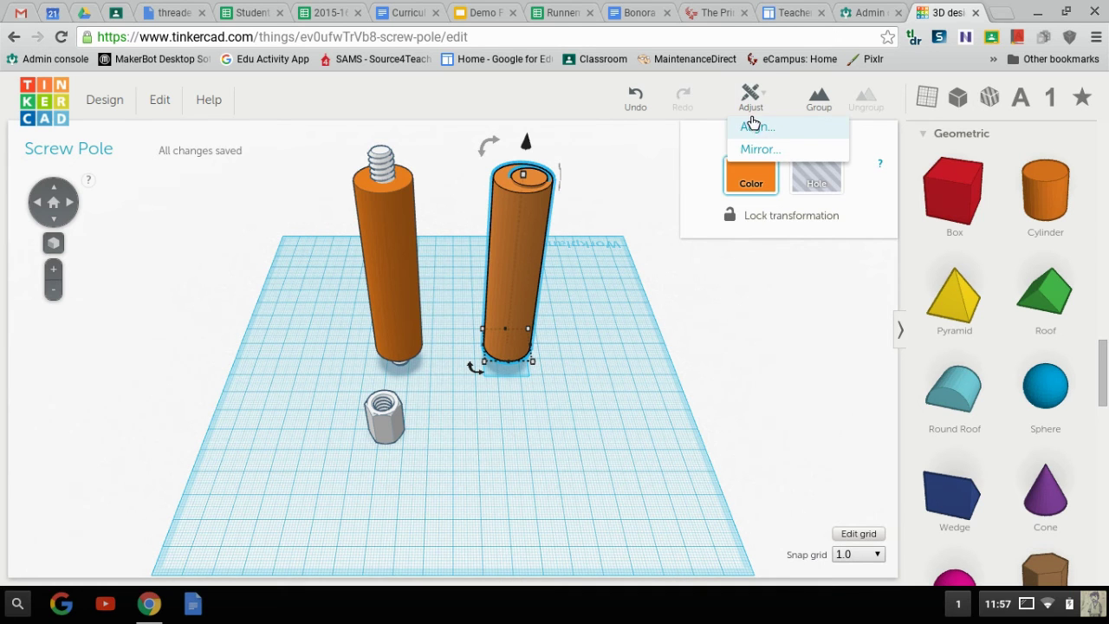
{"action": "left_click", "coordinate": [755, 130]}
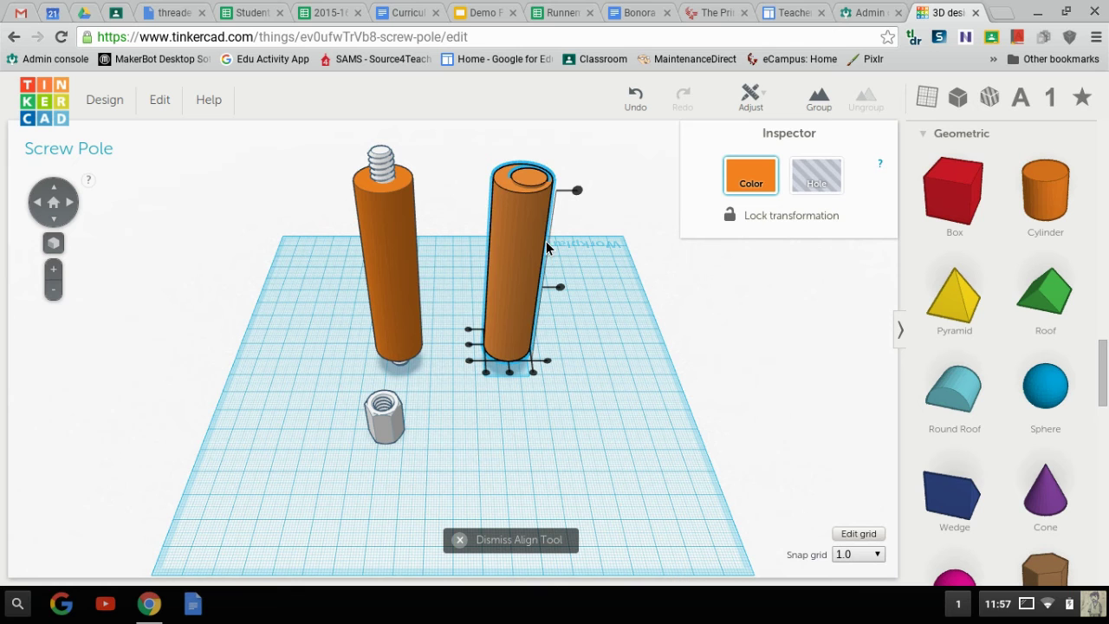
{"action": "left_click", "coordinate": [468, 346]}
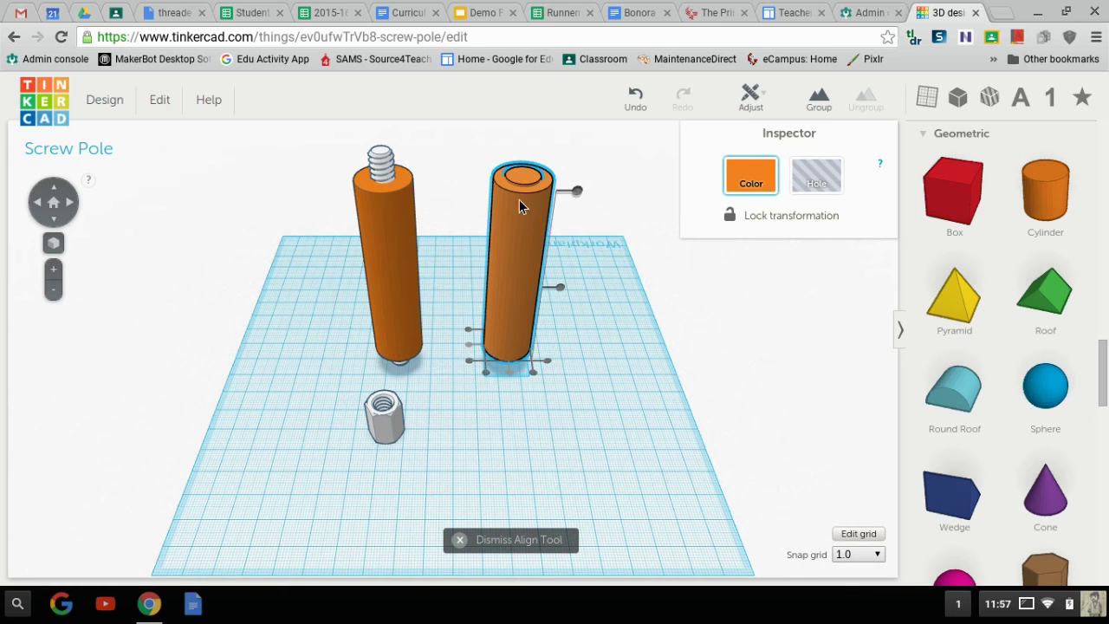
{"action": "left_click", "coordinate": [526, 178]}
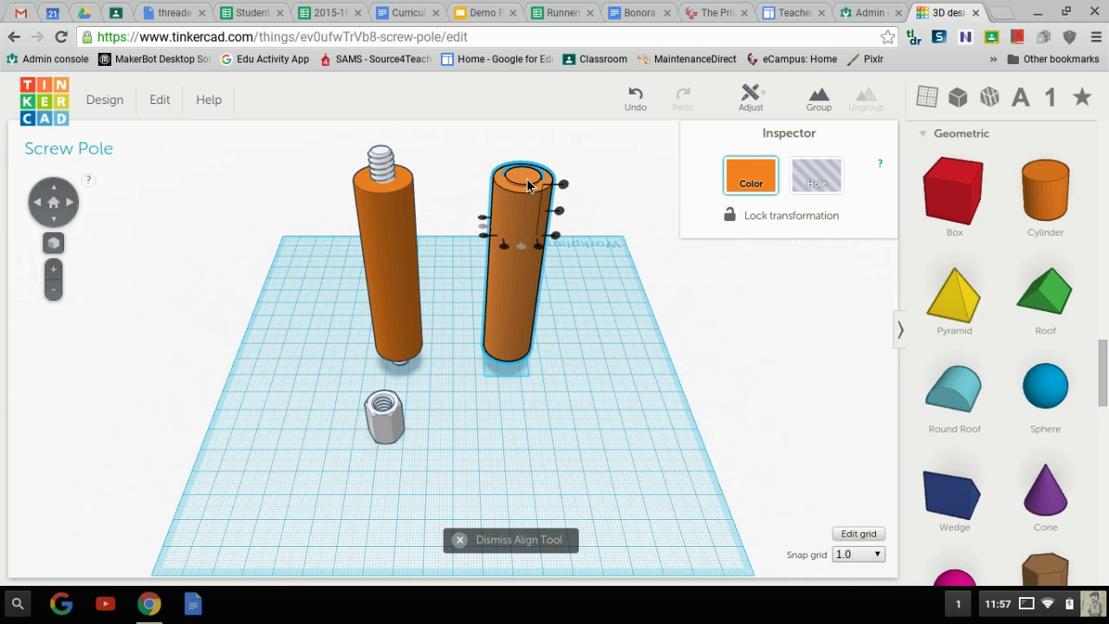
Set the inner cylinder's height to 27 mm and lower it into the copied pole until its top is just above the rim
{"action": "left_click", "coordinate": [632, 257]}
{"action": "left_click", "coordinate": [527, 179]}
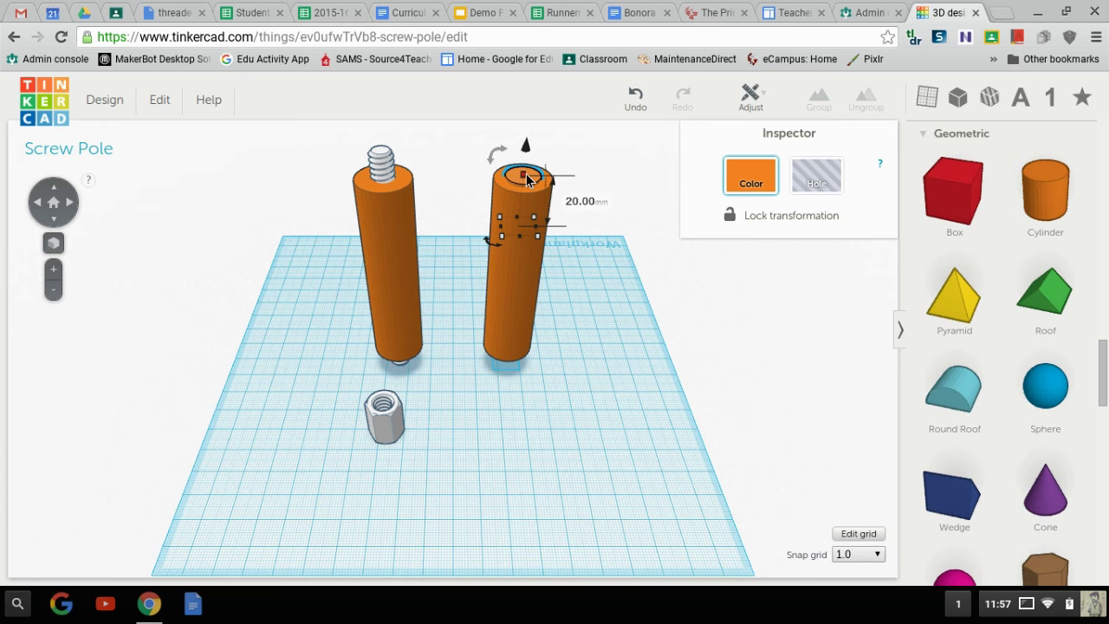
{"action": "left_click_drag", "start_coordinate": [527, 180], "coordinate": [525, 154]}
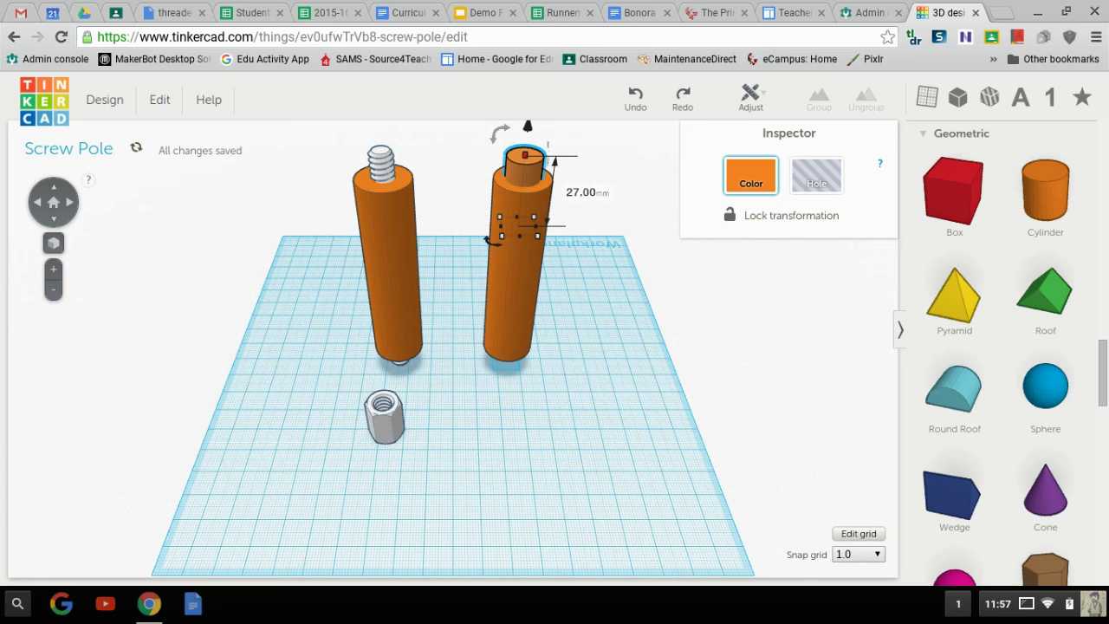
{"action": "key", "text": "ctrl+z"}
{"action": "key", "text": "ctrl+Down"}
{"action": "key", "text": "ctrl+Down"}
{"action": "key", "text": "ctrl+Down"}
{"action": "key", "text": "ctrl+Down"}
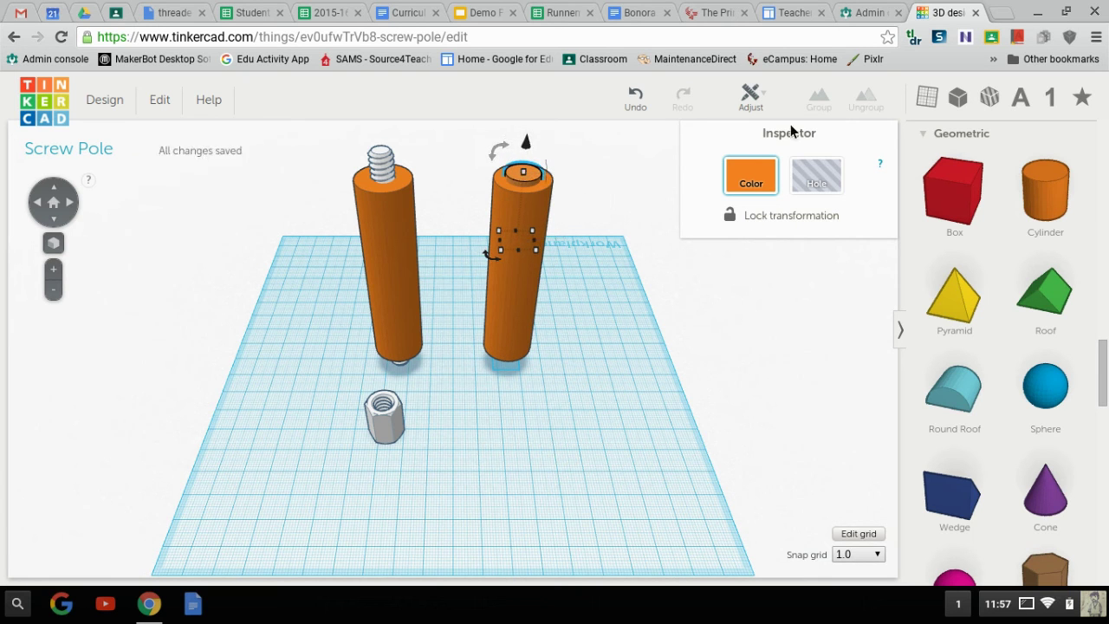
Turn the inner cylinder at the copied pole's upper end into a hole
{"action": "left_click", "coordinate": [990, 98]}
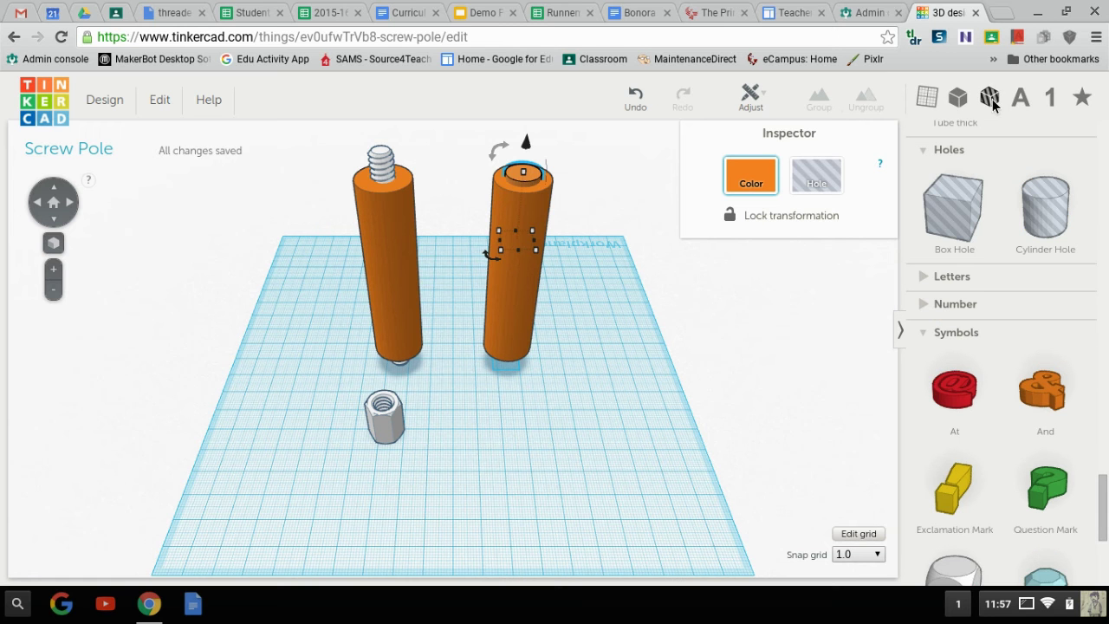
{"action": "left_click", "coordinate": [816, 176]}
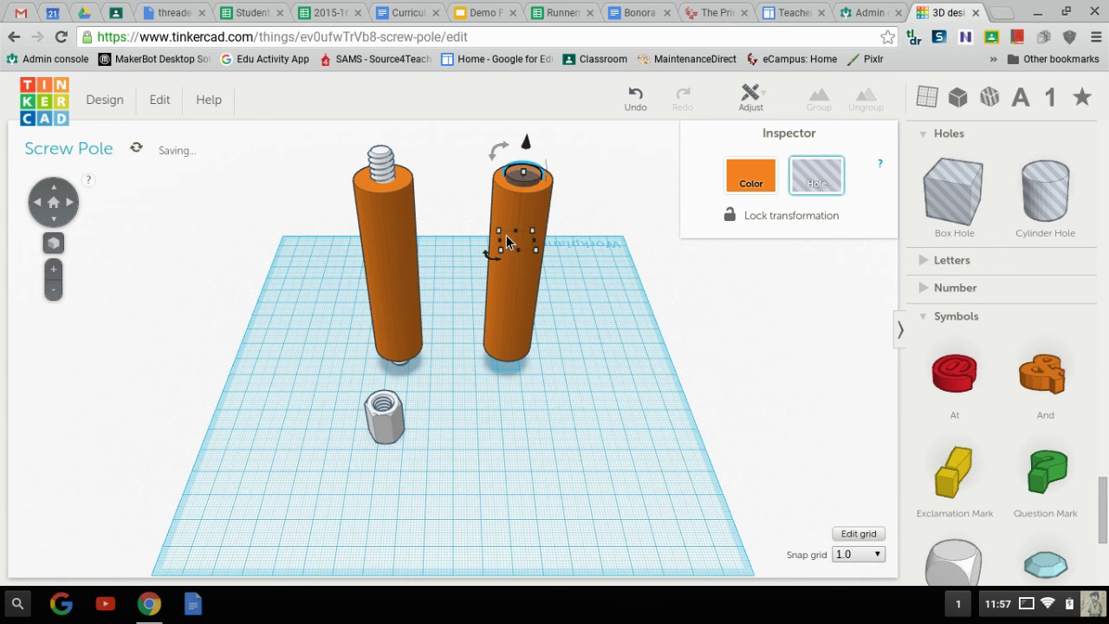
{"action": "left_click", "coordinate": [604, 245]}
Group the hole cylinder with the copied pole to cut the recess into its upper end
{"action": "scroll", "coordinate": [604, 244], "scroll_direction": "up", "scroll_amount": 2}
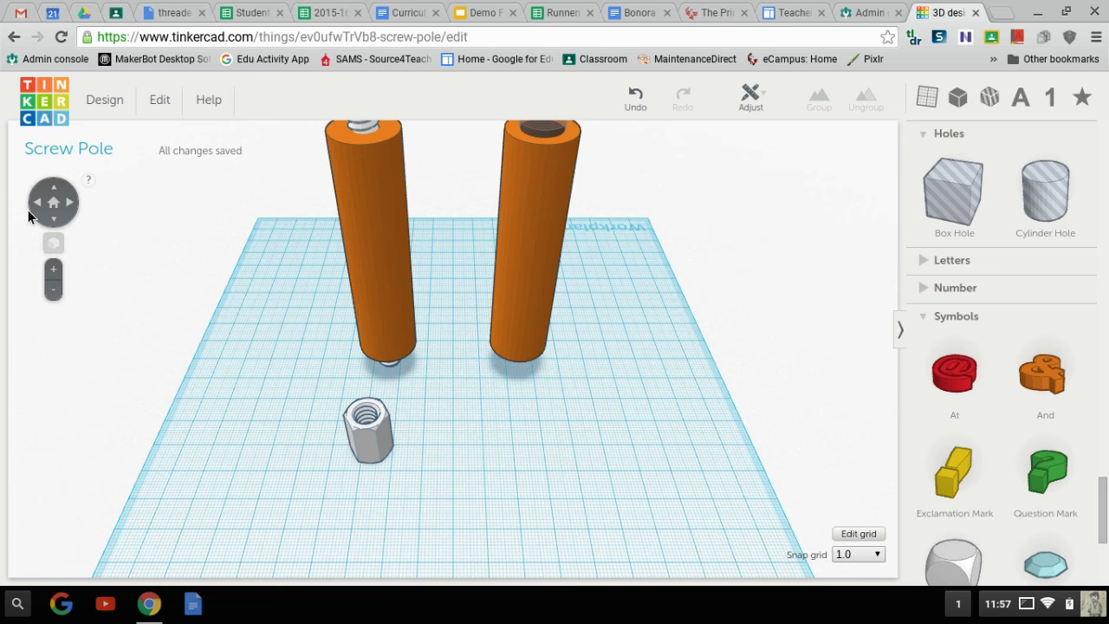
{"action": "left_click", "coordinate": [55, 289]}
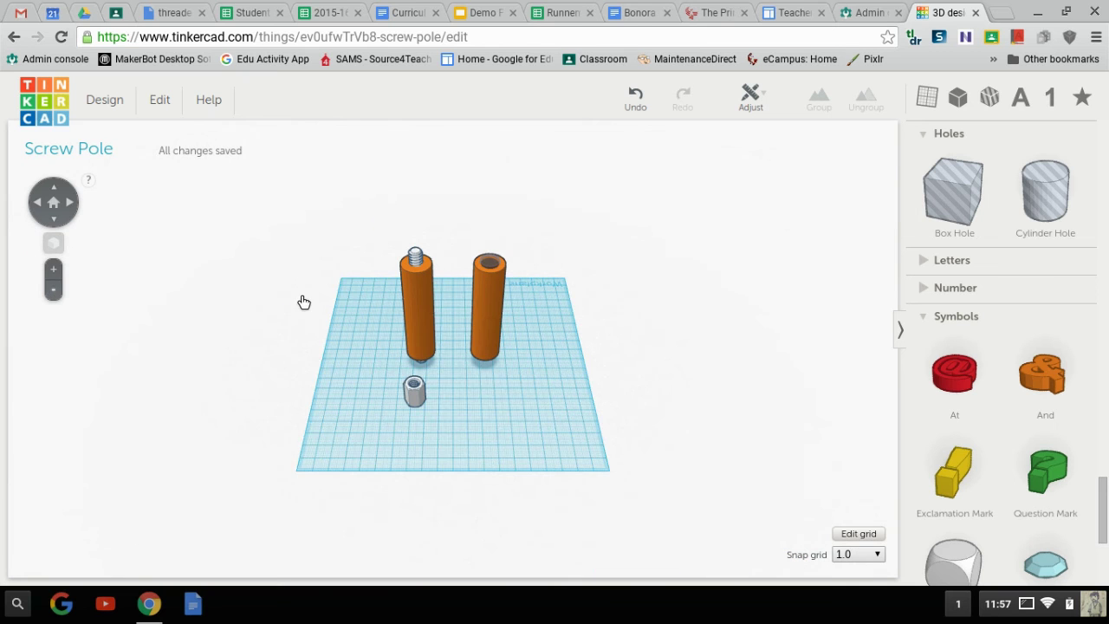
{"action": "left_click", "coordinate": [486, 270]}
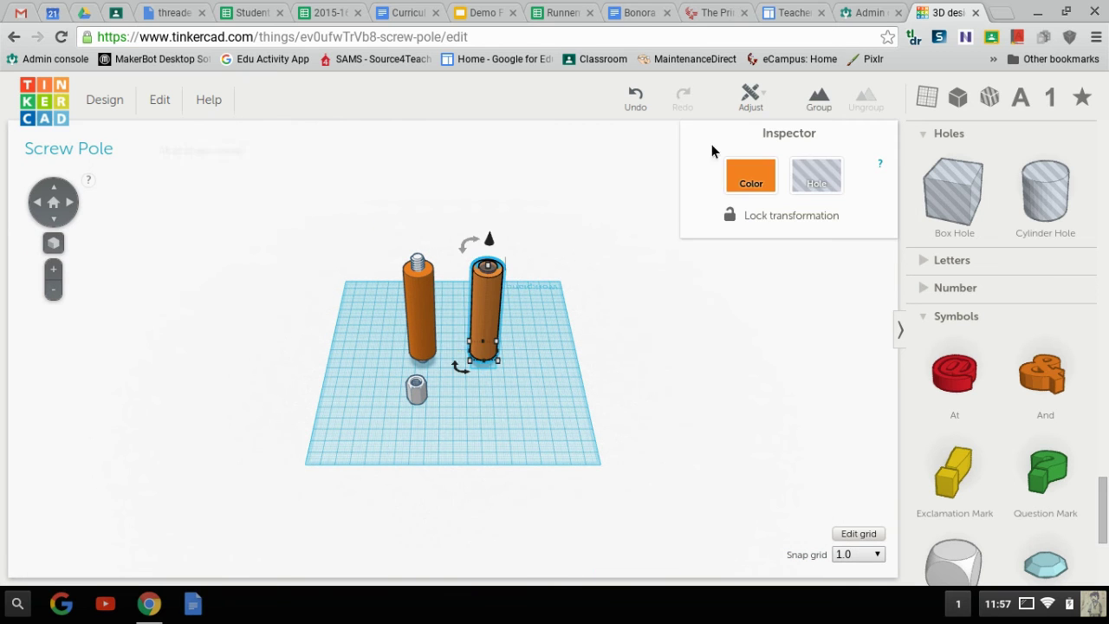
{"action": "left_click", "coordinate": [818, 97]}
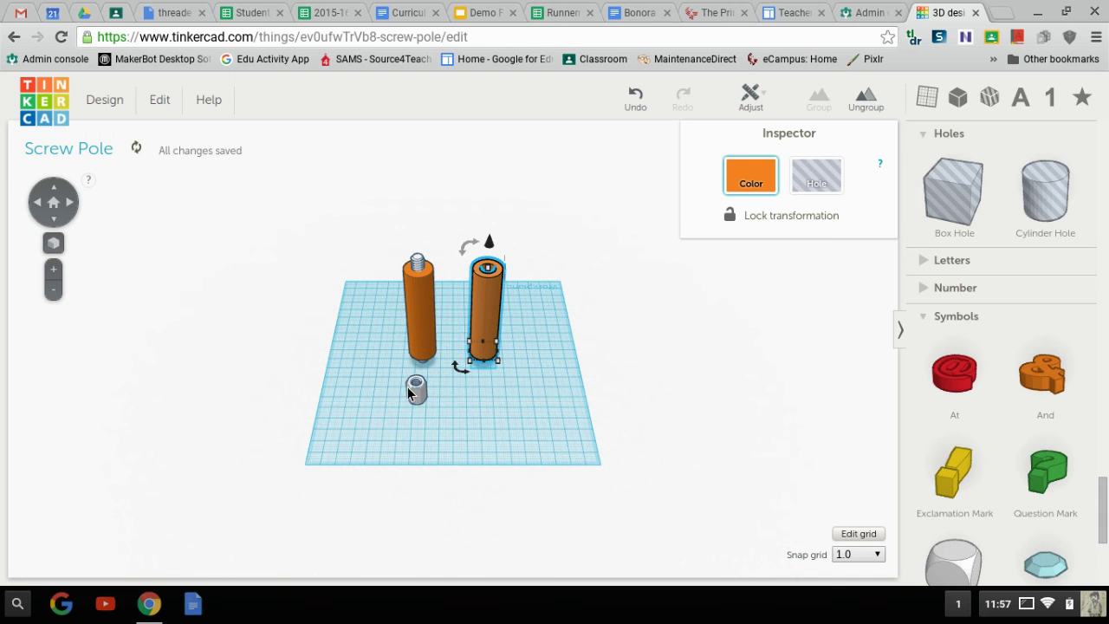
Move the hex nut inside the copied pole and raise it to the recess at the upper end
{"action": "left_click_drag", "start_coordinate": [415, 391], "coordinate": [483, 357]}
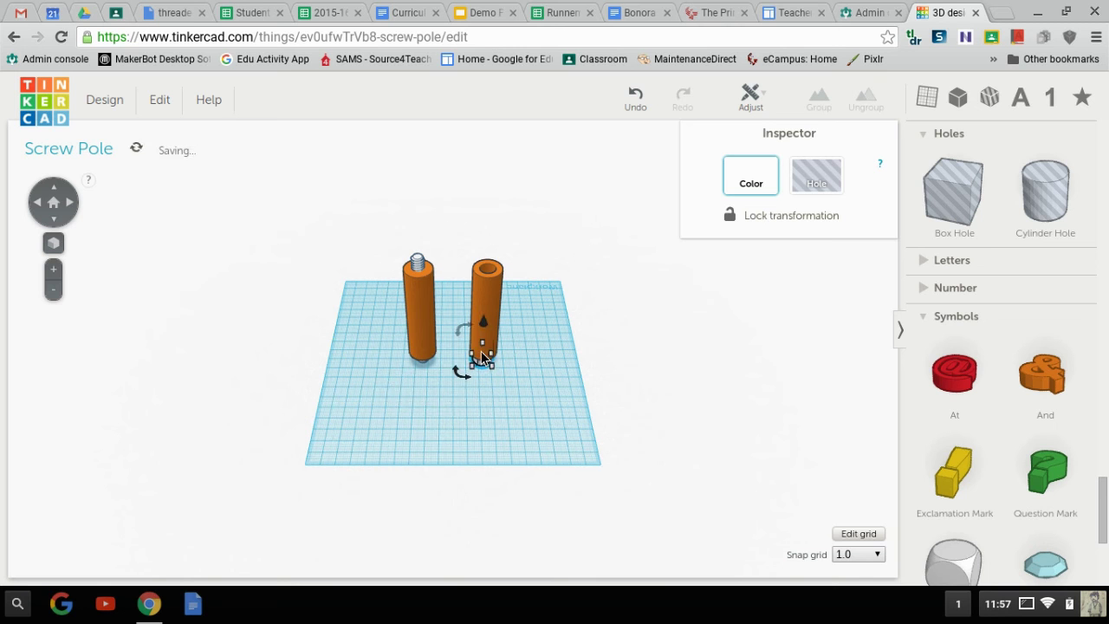
{"action": "key", "text": "ctrl+Up"}
{"action": "key", "text": "ctrl+Up"}
{"action": "key", "text": "ctrl+Up"}
{"action": "key", "text": "ctrl+Up"}
{"action": "key", "text": "ctrl+Up"}
{"action": "key", "text": "ctrl+Up"}
{"action": "key", "text": "ctrl+Up"}
{"action": "key", "text": "ctrl+Up"}
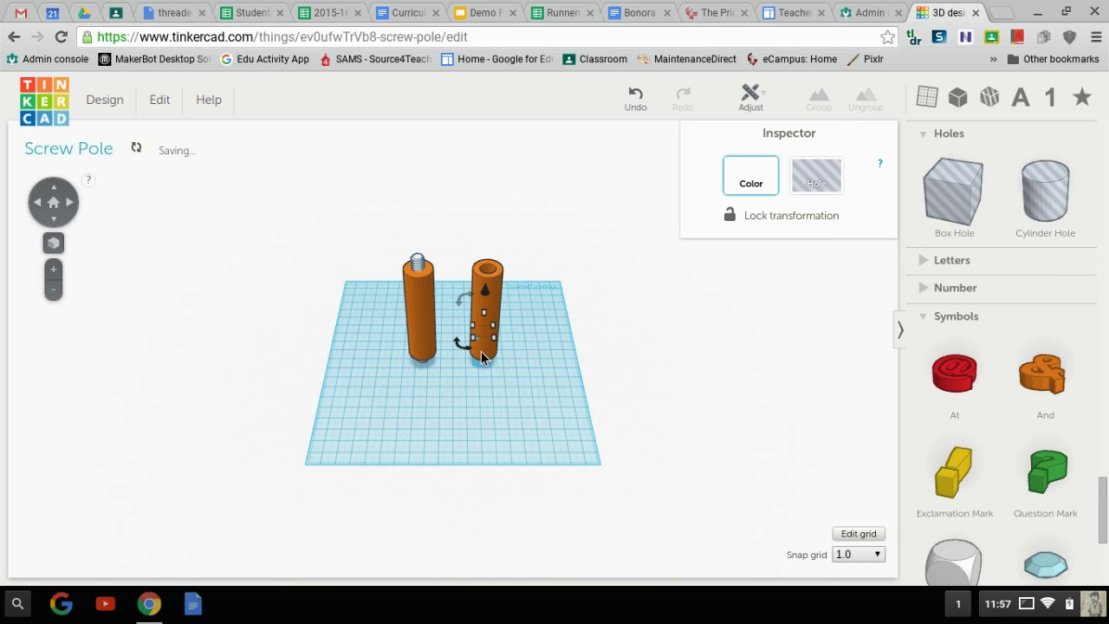
{"action": "key", "text": "ctrl+Up"}
{"action": "key", "text": "ctrl+Up"}
{"action": "key", "text": "ctrl+Up"}
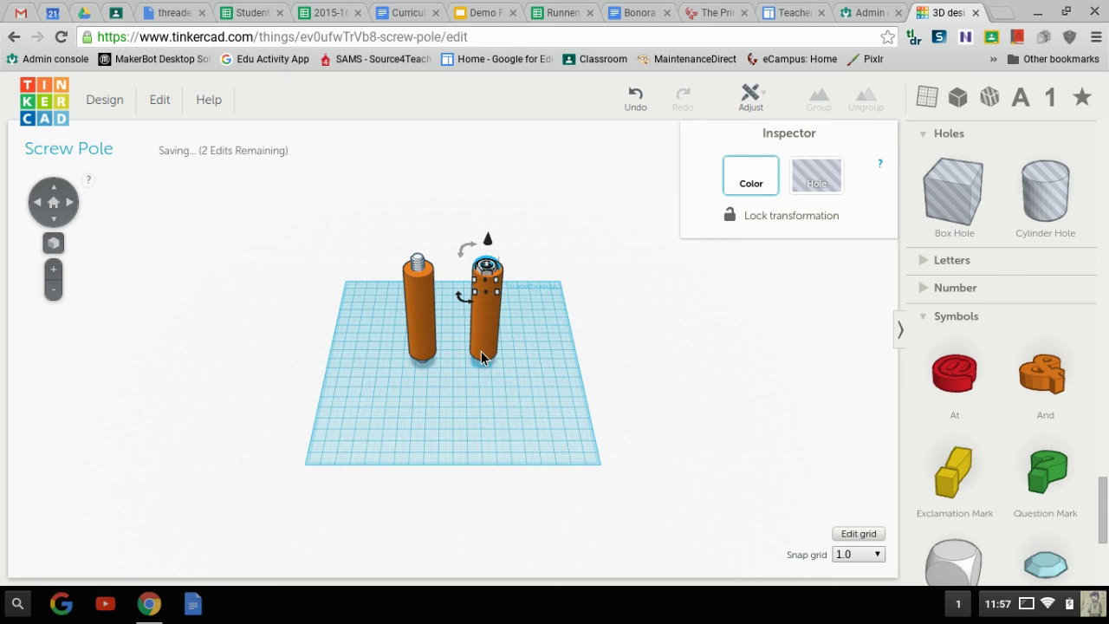
Lower the hex nut slightly so it sits inside the recess of the copied pole
{"action": "key", "text": "ctrl+Down"}
{"action": "key", "text": "ctrl+Down"}
{"action": "key", "text": "ctrl+Down"}
{"action": "key", "text": "ctrl+Down"}
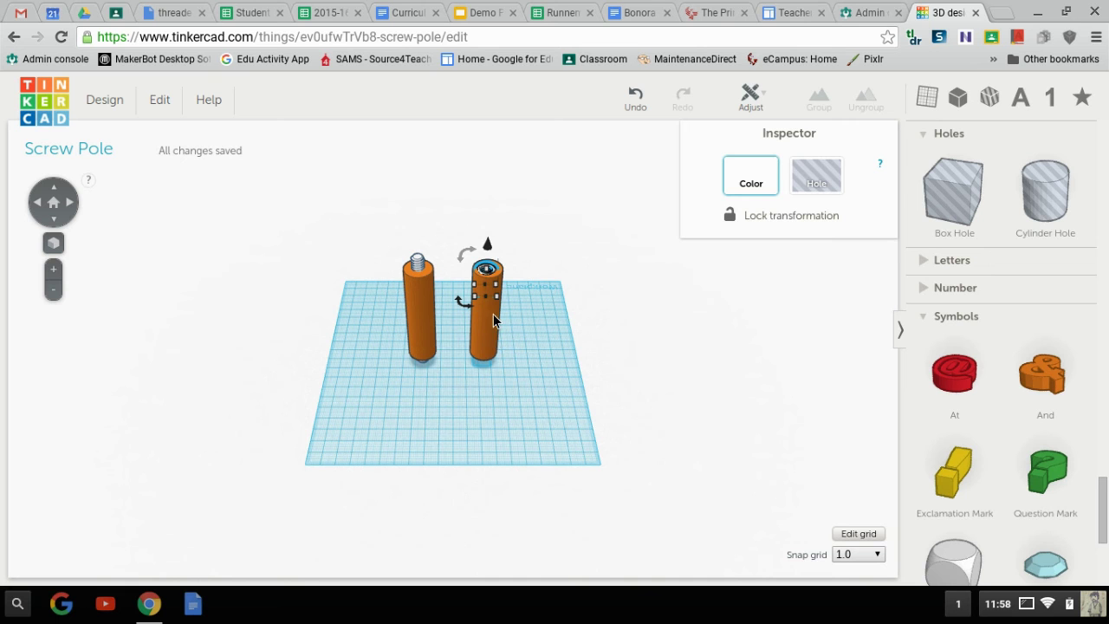
Try grouping the hex nut with the copied pole, and undo the grouping
{"action": "left_click", "coordinate": [482, 336], "text": "shift"}
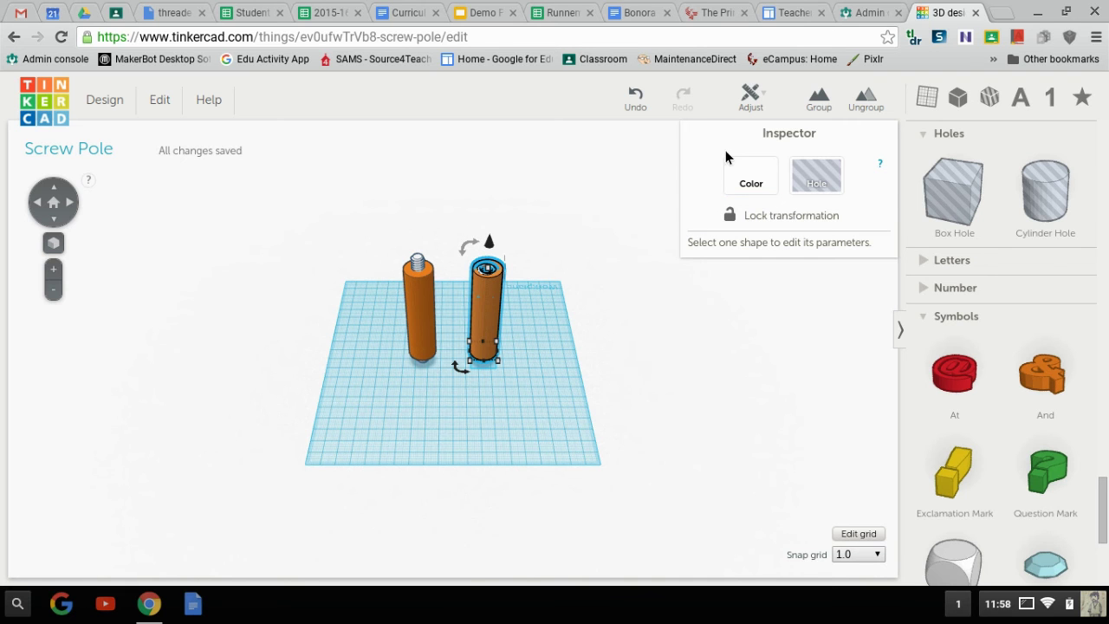
{"action": "left_click", "coordinate": [830, 104]}
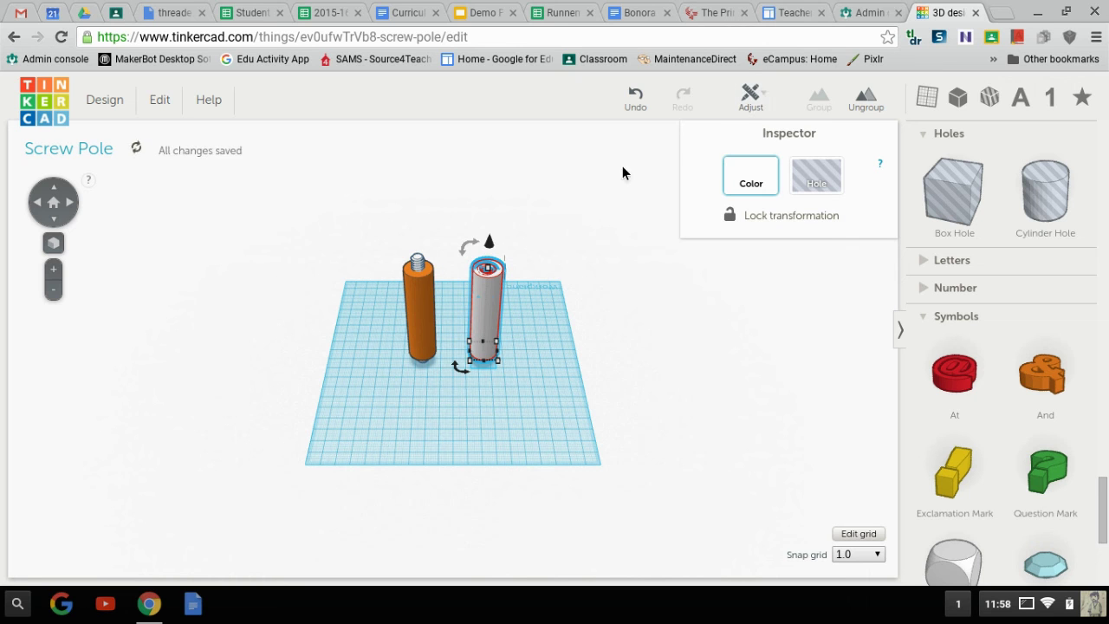
{"action": "key", "text": "ctrl+z"}
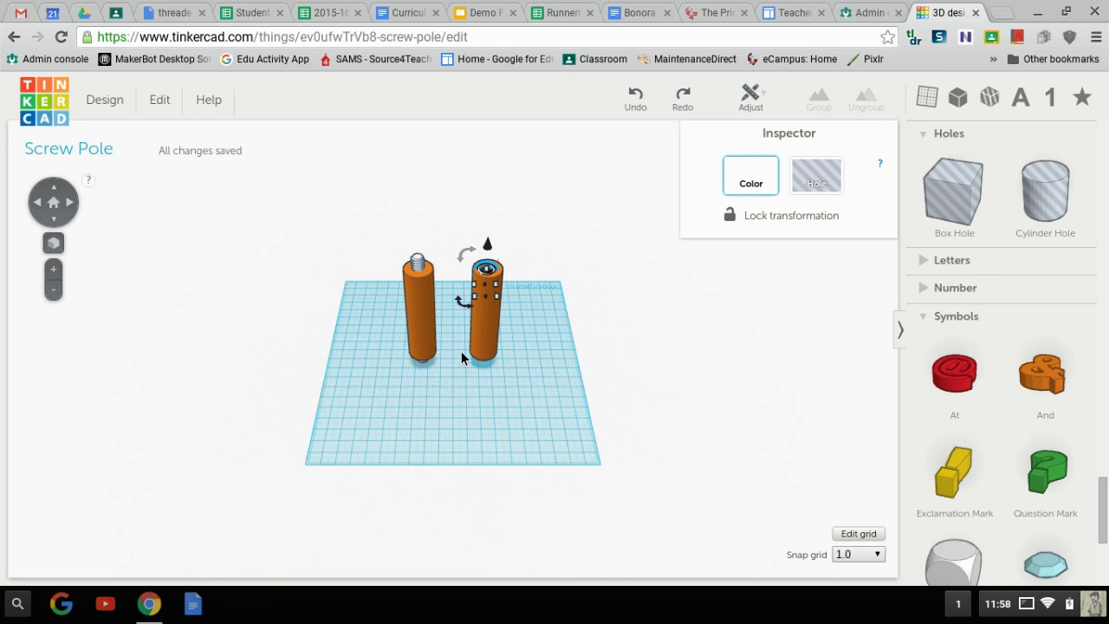
Center the hex nut within the copied pole along both horizontal axes using the Align tool
{"action": "left_click", "coordinate": [471, 357]}
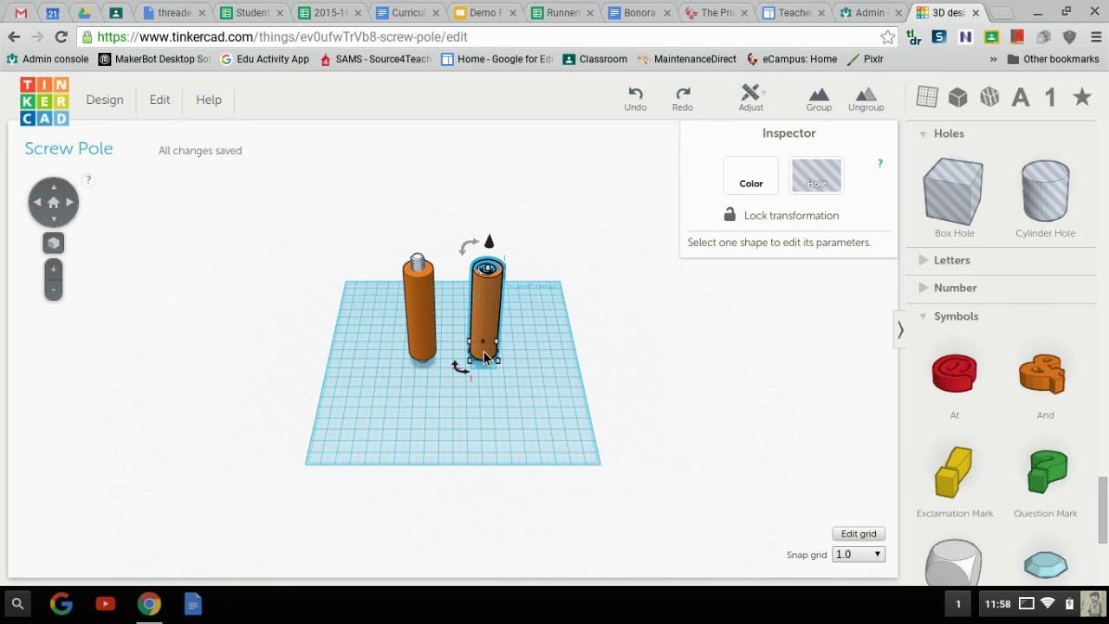
{"action": "left_click", "coordinate": [765, 113]}
{"action": "left_click", "coordinate": [767, 130]}
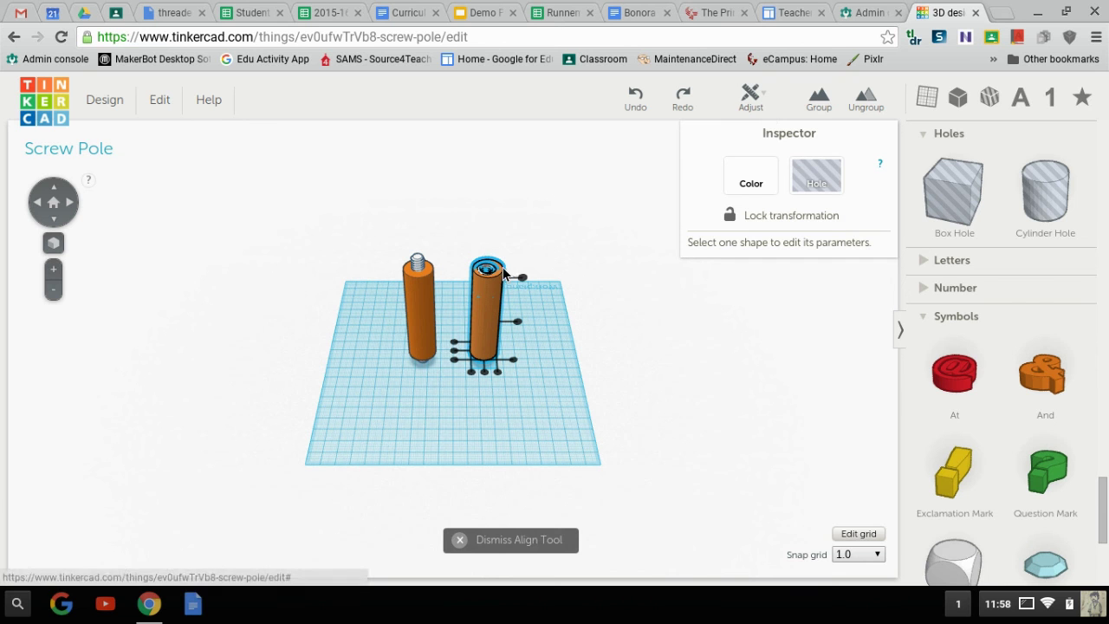
{"action": "left_click", "coordinate": [456, 351]}
{"action": "left_click", "coordinate": [484, 371]}
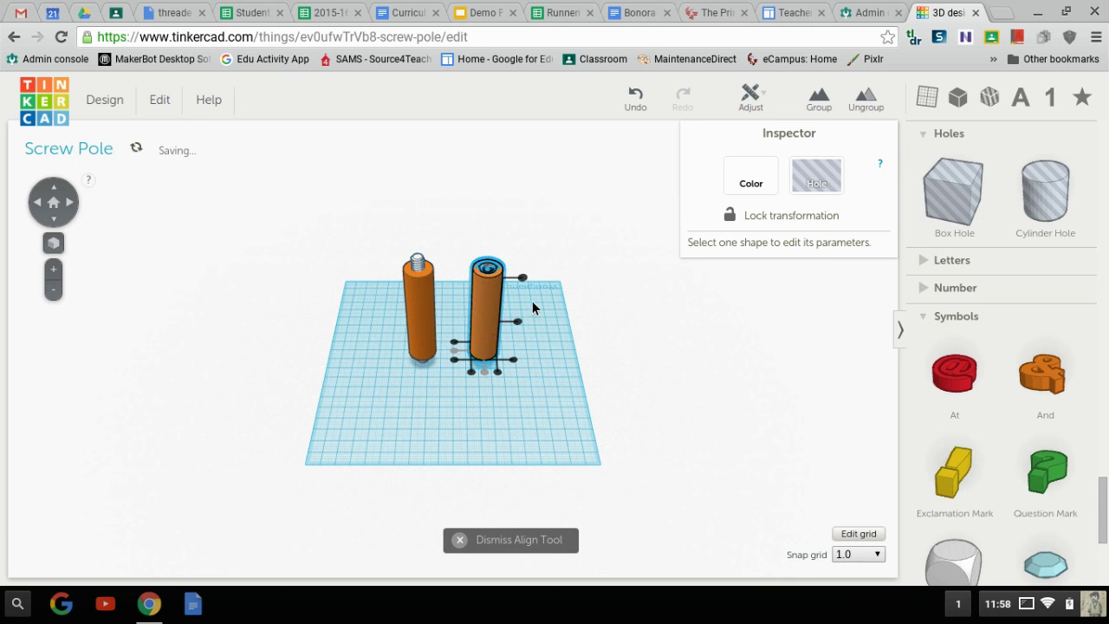
{"action": "left_click", "coordinate": [429, 424]}
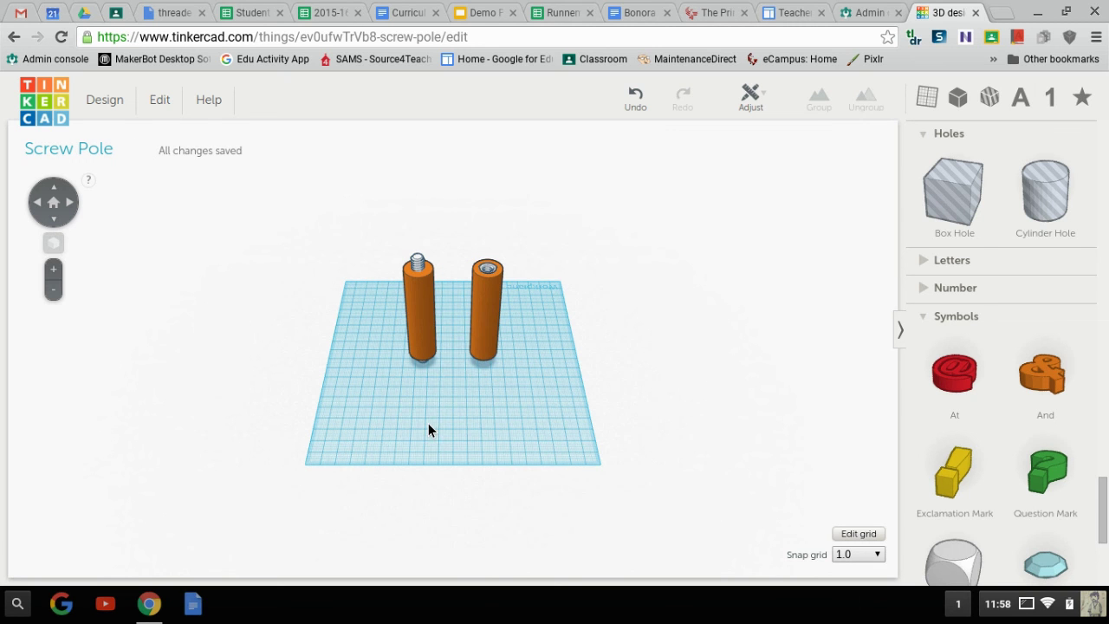
Duplicate the pole section together with its hex nut and place the copy to its right on the workplane
{"action": "left_click", "coordinate": [57, 192]}
{"action": "left_click", "coordinate": [58, 192]}
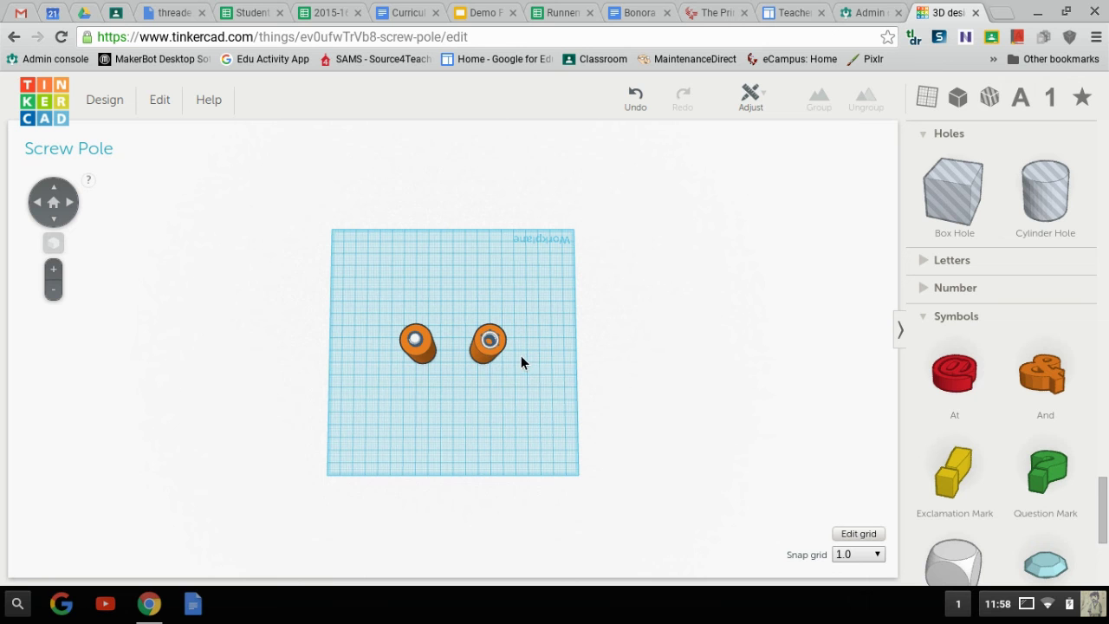
{"action": "left_click", "coordinate": [487, 340]}
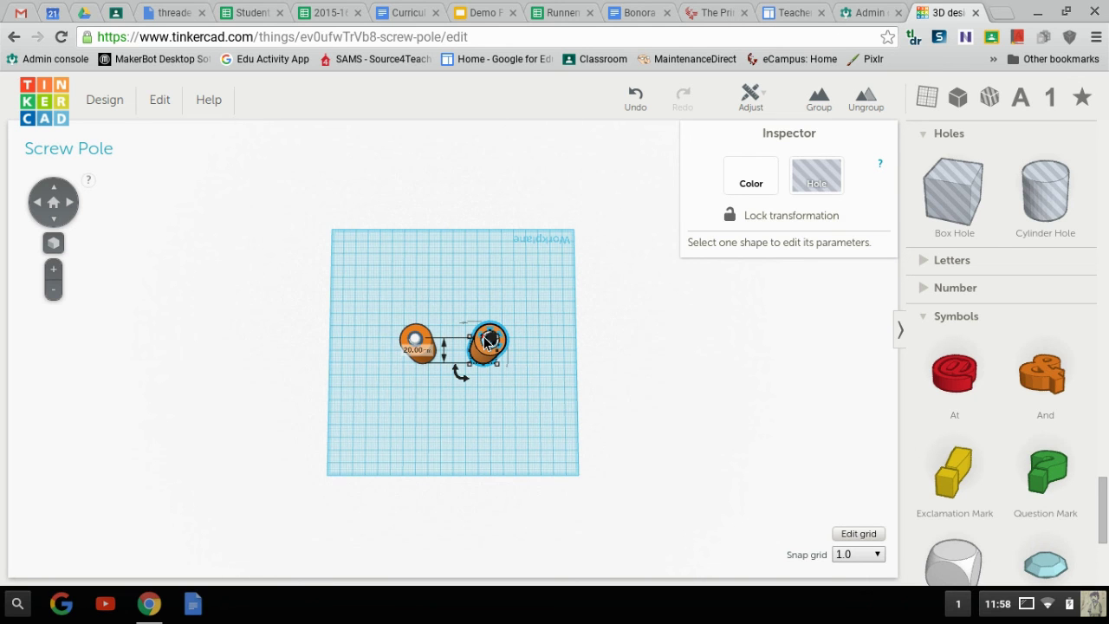
{"action": "key", "text": "ctrl+v"}
{"action": "key", "text": "Right"}
{"action": "key", "text": "Right"}
{"action": "key", "text": "Right"}
{"action": "key", "text": "Right"}
{"action": "key", "text": "Right"}
{"action": "key", "text": "Right"}
{"action": "key", "text": "Right"}
{"action": "key", "text": "Right"}
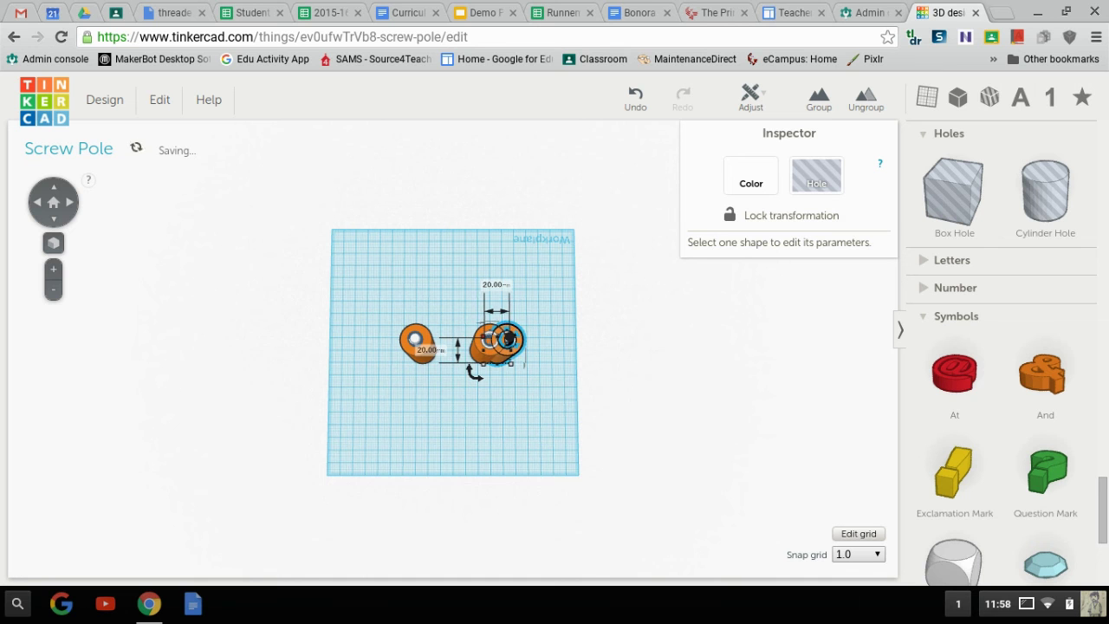
{"action": "left_click_drag", "start_coordinate": [518, 339], "coordinate": [537, 340], "text": "alt"}
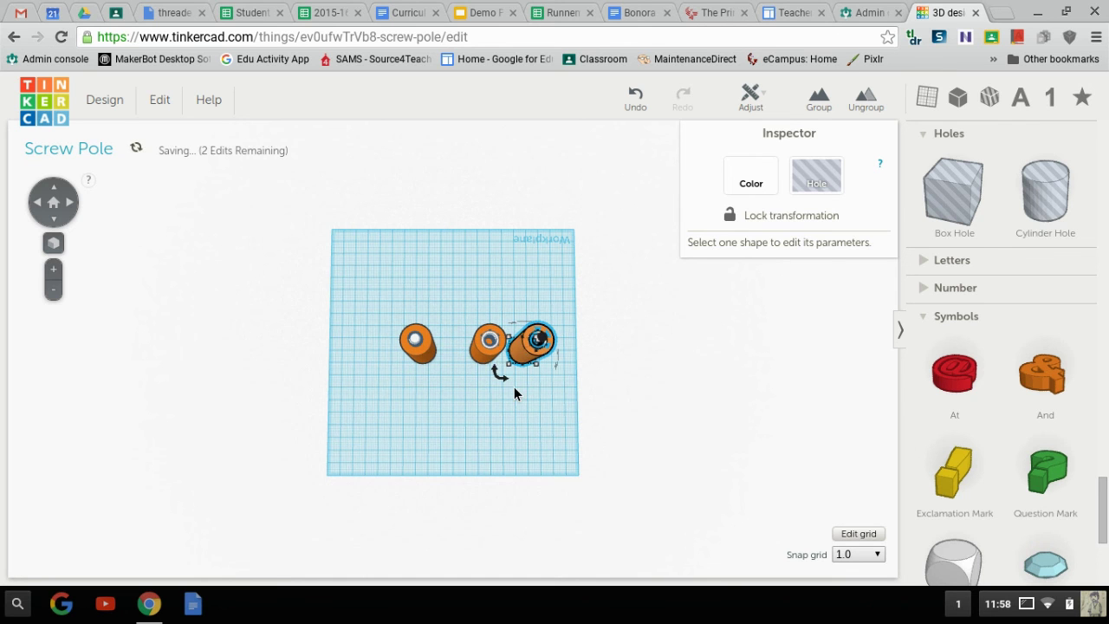
{"action": "left_click", "coordinate": [513, 386]}
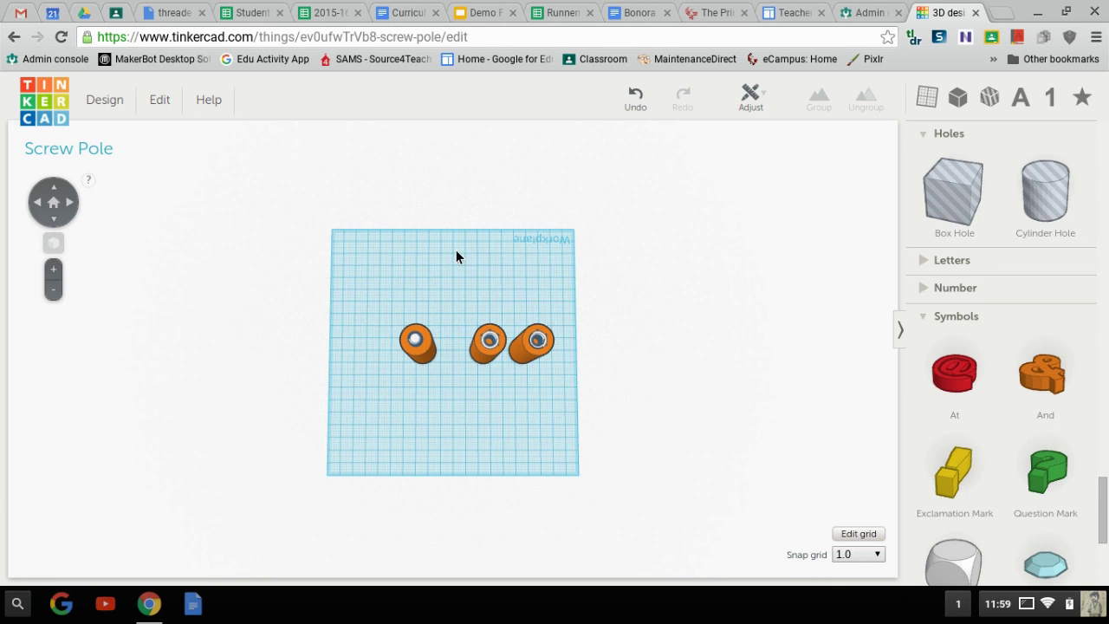
{"action": "left_click", "coordinate": [58, 223]}
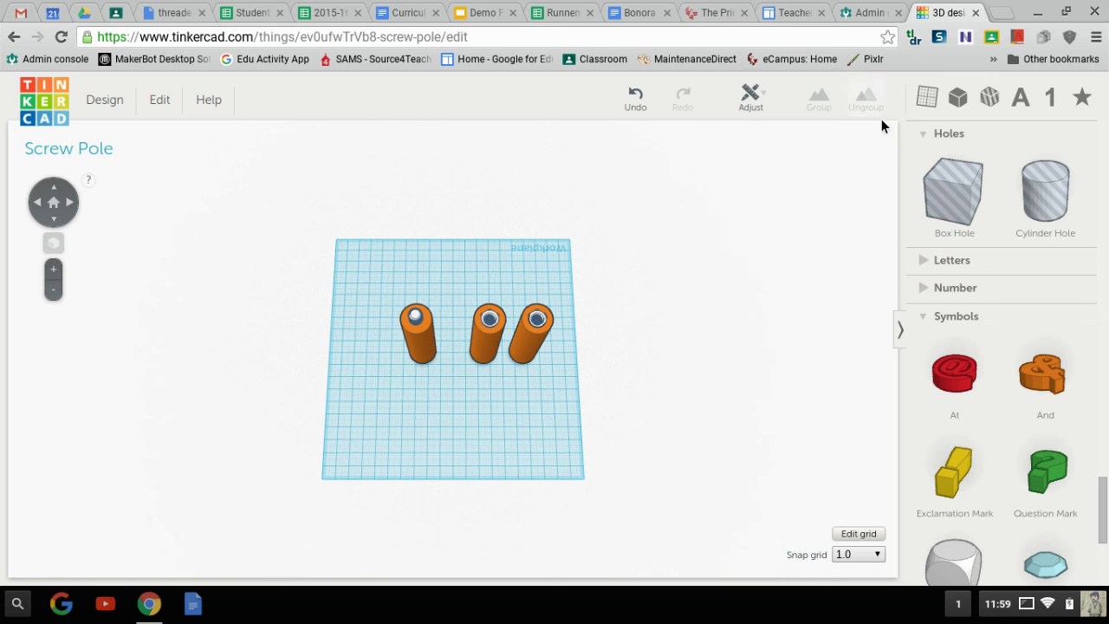